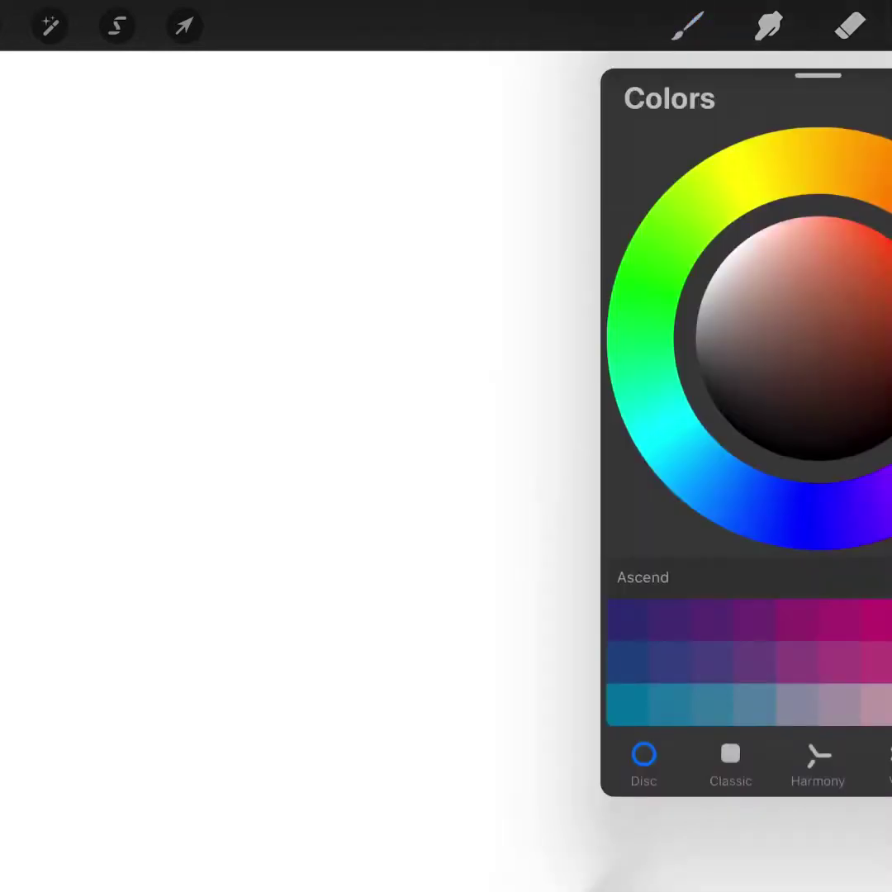
# Pick an orange-yellow painting colour and shrink the brush to a small size.
pyautogui.moveTo(890, 239)
pyautogui.mouseDown()
pyautogui.moveTo(828, 161)
pyautogui.moveTo(801, 162)
pyautogui.mouseUp()
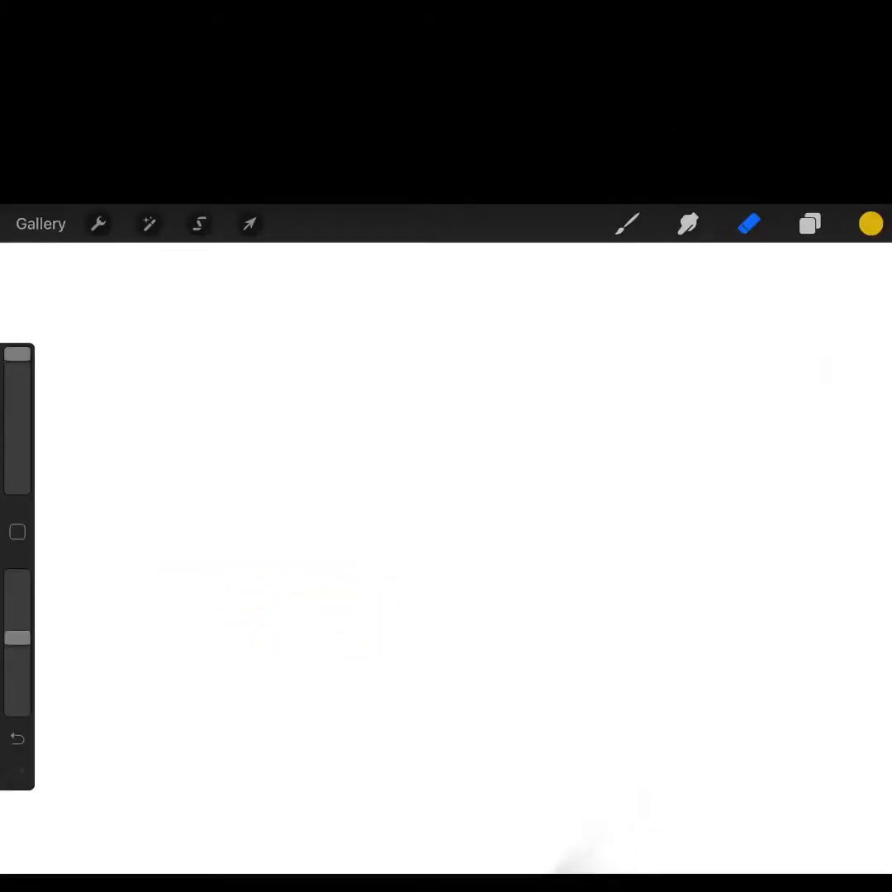
pyautogui.click(871, 224)
pyautogui.click(870, 224)
pyautogui.click(627, 223)
pyautogui.moveTo(17, 414); pyautogui.dragTo(18, 458)
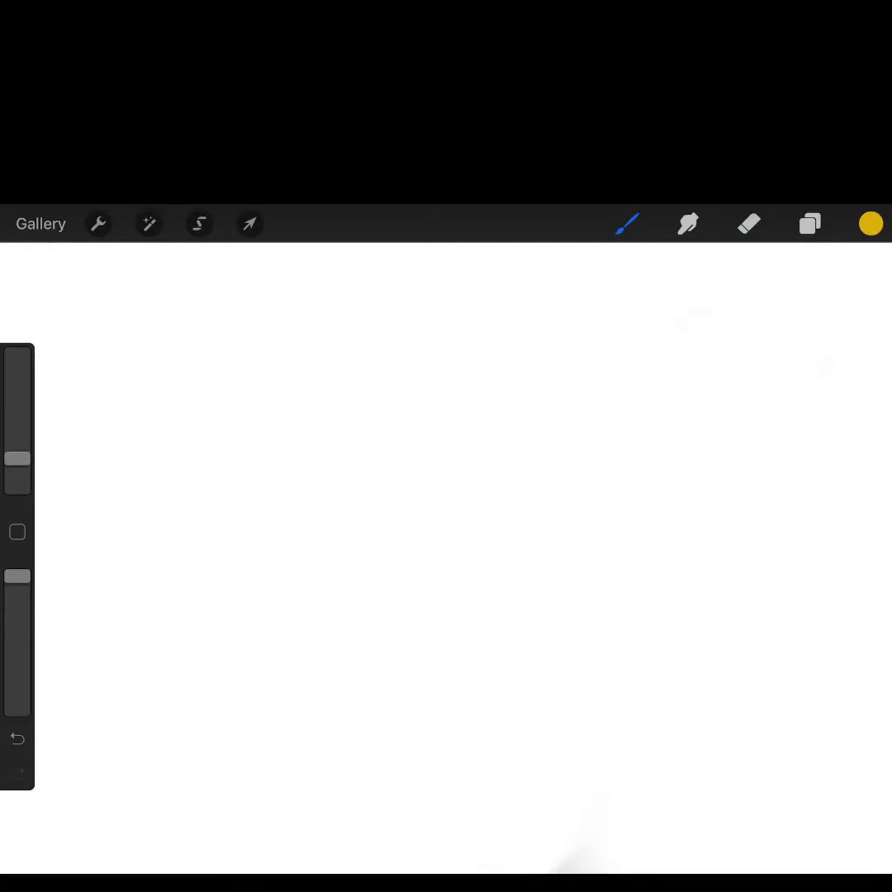
# Outline the yellow petals around the flower, then switch the colour to red.
pyautogui.moveTo(349, 522)
pyautogui.mouseDown()
pyautogui.moveTo(295, 576)
pyautogui.moveTo(384, 657)
pyautogui.moveTo(431, 578)
pyautogui.moveTo(429, 656)
pyautogui.moveTo(504, 703)
pyautogui.moveTo(528, 603)
pyautogui.moveTo(519, 565)
pyautogui.moveTo(611, 696)
pyautogui.moveTo(641, 581)
pyautogui.moveTo(590, 552)
pyautogui.moveTo(687, 591)
pyautogui.moveTo(795, 518)
pyautogui.moveTo(673, 480)
pyautogui.moveTo(818, 404)
pyautogui.moveTo(696, 375)
pyautogui.mouseUp()
pyautogui.moveTo(623, 405)
pyautogui.mouseDown()
pyautogui.moveTo(711, 370)
pyautogui.moveTo(722, 281)
pyautogui.moveTo(595, 329)
pyautogui.moveTo(561, 367)
pyautogui.moveTo(442, 285)
pyautogui.moveTo(242, 508)
pyautogui.moveTo(372, 532)
pyautogui.mouseUp()
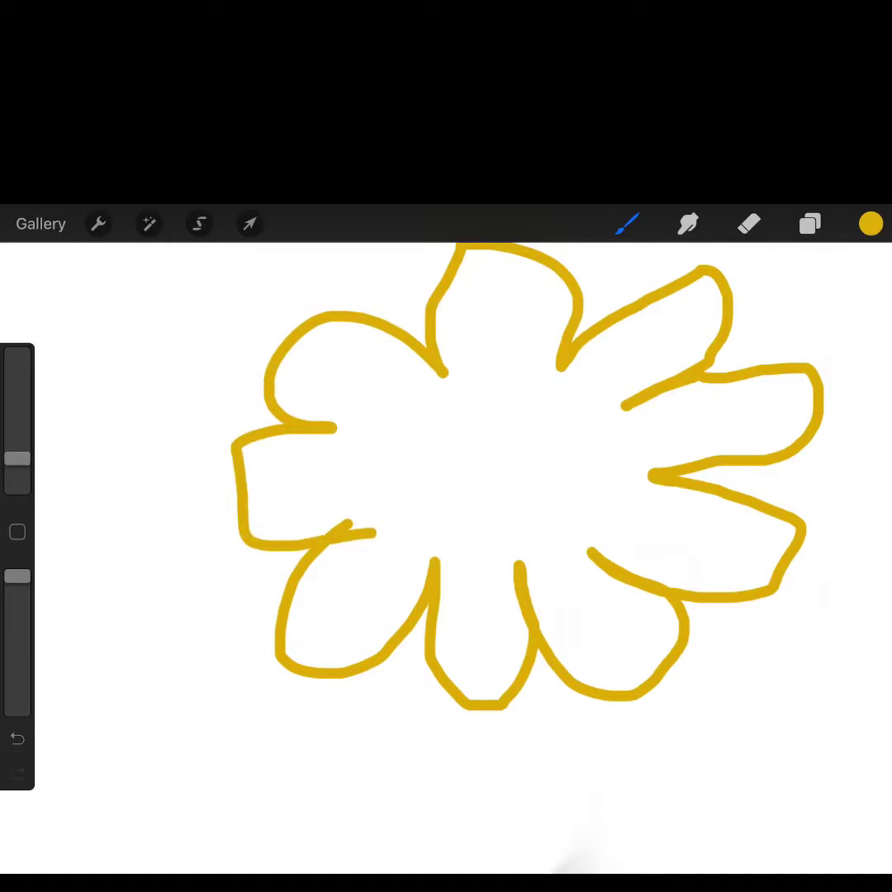
pyautogui.click(871, 224)
pyautogui.moveTo(717, 327)
pyautogui.mouseDown()
pyautogui.moveTo(852, 424)
pyautogui.moveTo(858, 453)
pyautogui.mouseUp()
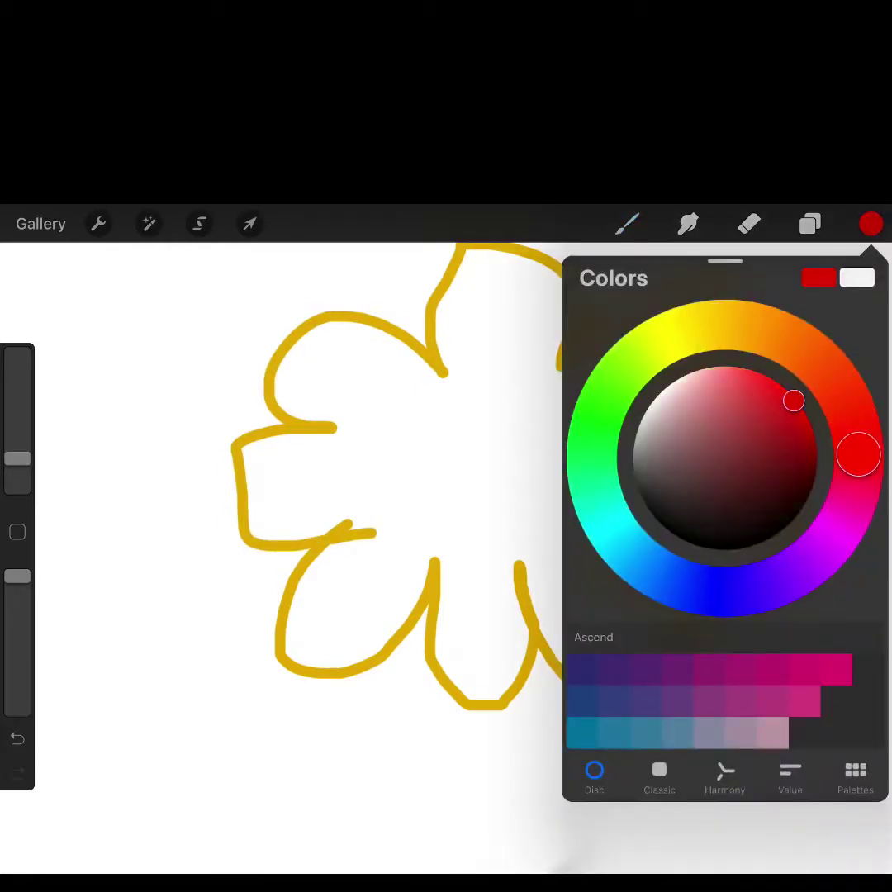
pyautogui.click(871, 224)
# Enlarge the brush and paint a solid red blob at the flower's centre.
pyautogui.moveTo(17, 459); pyautogui.dragTo(18, 419)
pyautogui.moveTo(462, 430)
pyautogui.mouseDown()
pyautogui.moveTo(504, 479)
pyautogui.moveTo(545, 446)
pyautogui.moveTo(414, 466)
pyautogui.moveTo(537, 413)
pyautogui.mouseUp()
pyautogui.moveTo(421, 463)
pyautogui.mouseDown()
pyautogui.moveTo(496, 533)
pyautogui.moveTo(546, 413)
pyautogui.mouseUp()
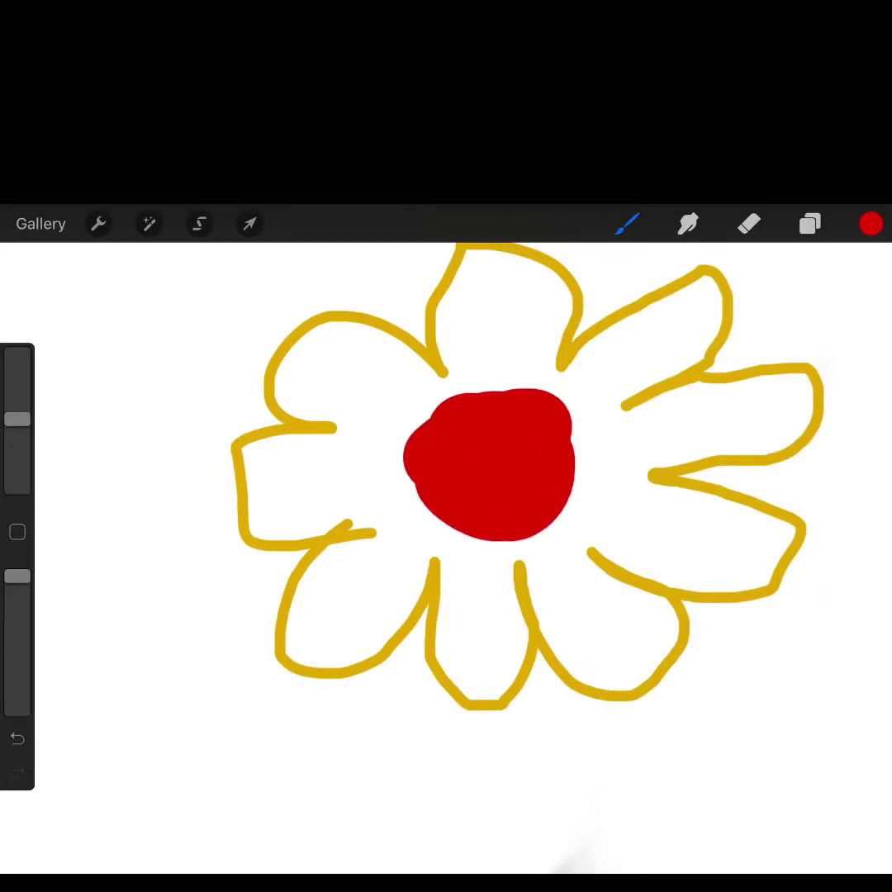
pyautogui.click(871, 224)
# Switch to yellow and fill the top and upper-right petals and the gaps beside the centre.
pyautogui.moveTo(859, 455)
pyautogui.mouseDown()
pyautogui.moveTo(729, 319)
pyautogui.moveTo(708, 323)
pyautogui.mouseUp()
pyautogui.click(871, 224)
pyautogui.moveTo(496, 252)
pyautogui.mouseDown()
pyautogui.moveTo(463, 364)
pyautogui.moveTo(504, 396)
pyautogui.moveTo(561, 272)
pyautogui.moveTo(479, 248)
pyautogui.mouseUp()
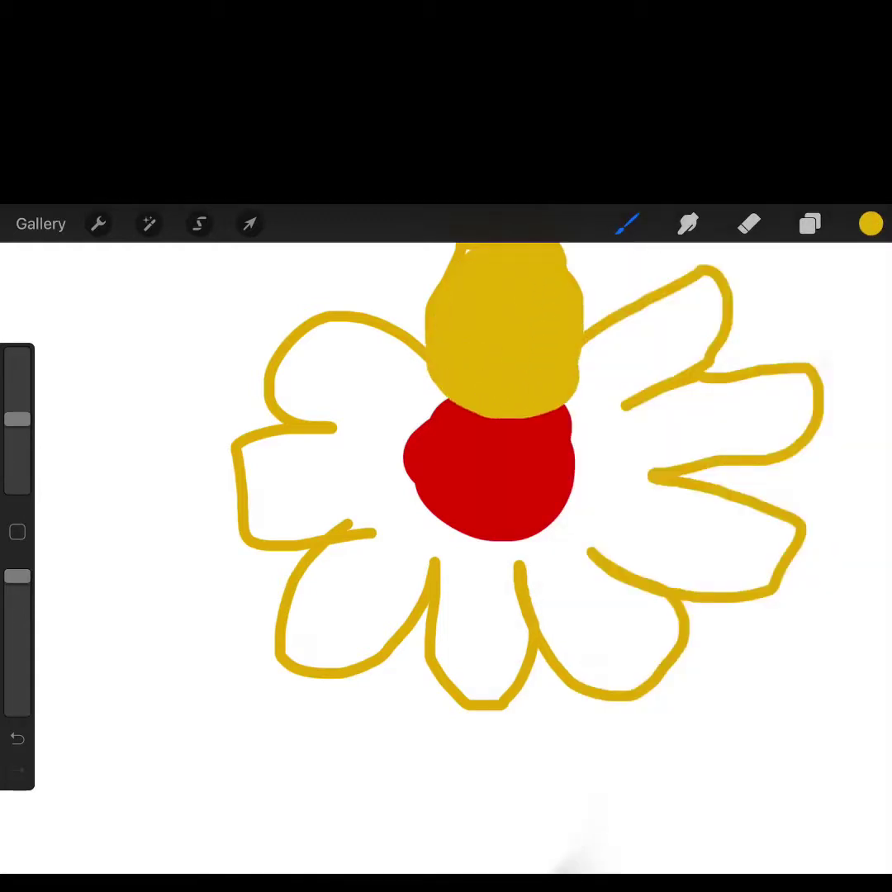
pyautogui.moveTo(703, 289)
pyautogui.mouseDown()
pyautogui.moveTo(603, 364)
pyautogui.moveTo(603, 463)
pyautogui.moveTo(578, 561)
pyautogui.moveTo(549, 582)
pyautogui.moveTo(422, 570)
pyautogui.moveTo(355, 467)
pyautogui.moveTo(380, 347)
pyautogui.mouseUp()
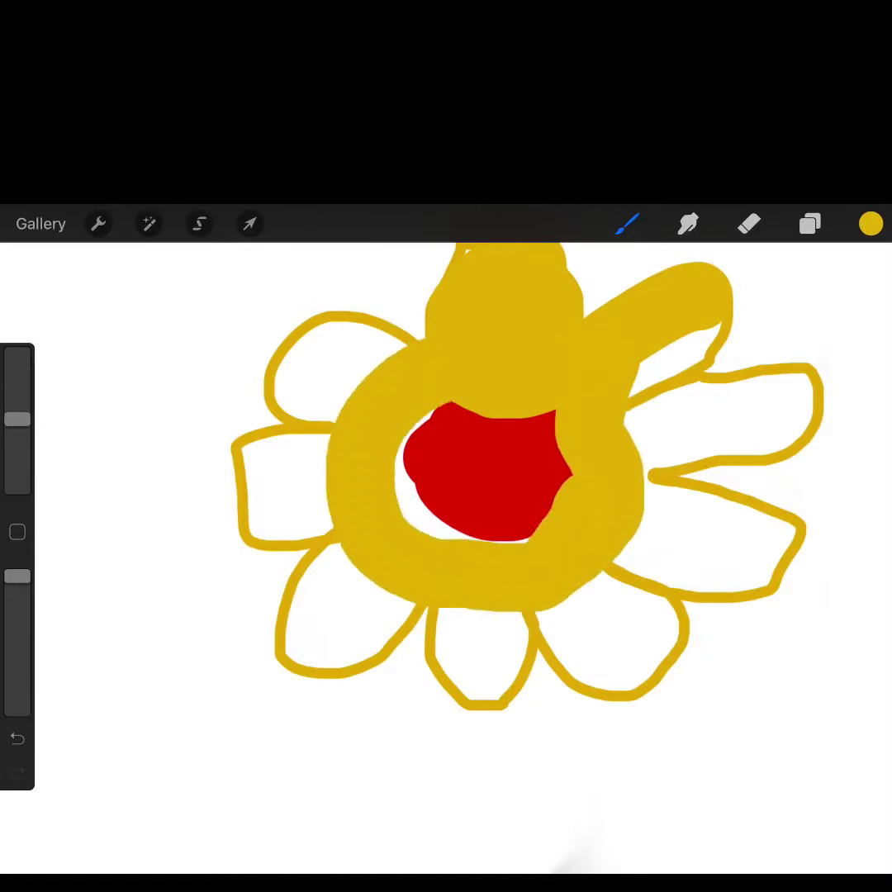
pyautogui.moveTo(426, 418)
pyautogui.mouseDown()
pyautogui.moveTo(417, 496)
pyautogui.moveTo(454, 533)
pyautogui.mouseUp()
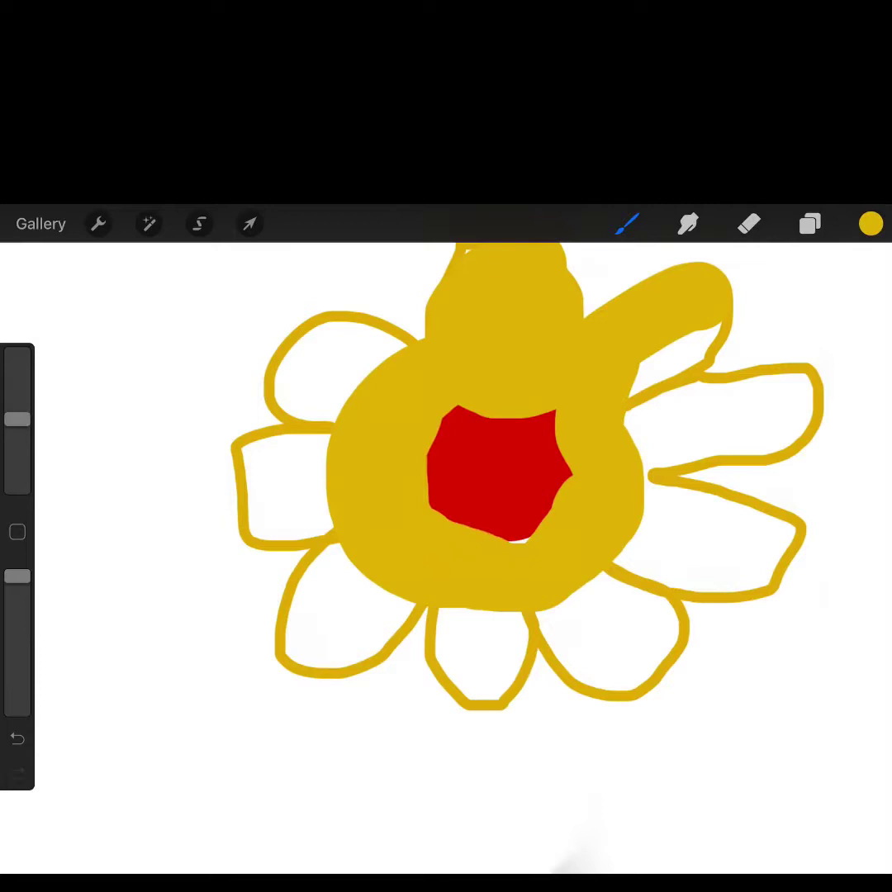
pyautogui.moveTo(636, 570)
pyautogui.mouseDown()
pyautogui.moveTo(661, 446)
pyautogui.moveTo(686, 380)
pyautogui.moveTo(801, 397)
pyautogui.moveTo(711, 438)
pyautogui.moveTo(810, 429)
pyautogui.mouseUp()
# Fill the lower-right and bottom petals solid yellow.
pyautogui.moveTo(685, 477); pyautogui.dragTo(765, 465)
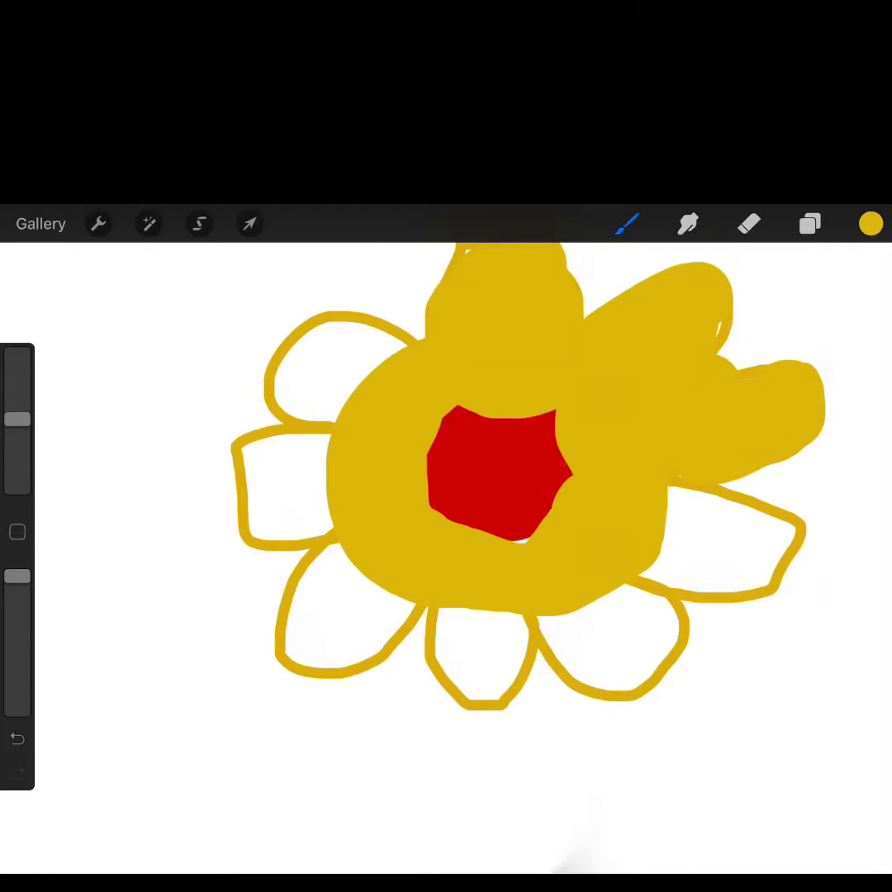
pyautogui.moveTo(685, 496)
pyautogui.mouseDown()
pyautogui.moveTo(793, 529)
pyautogui.moveTo(702, 579)
pyautogui.mouseUp()
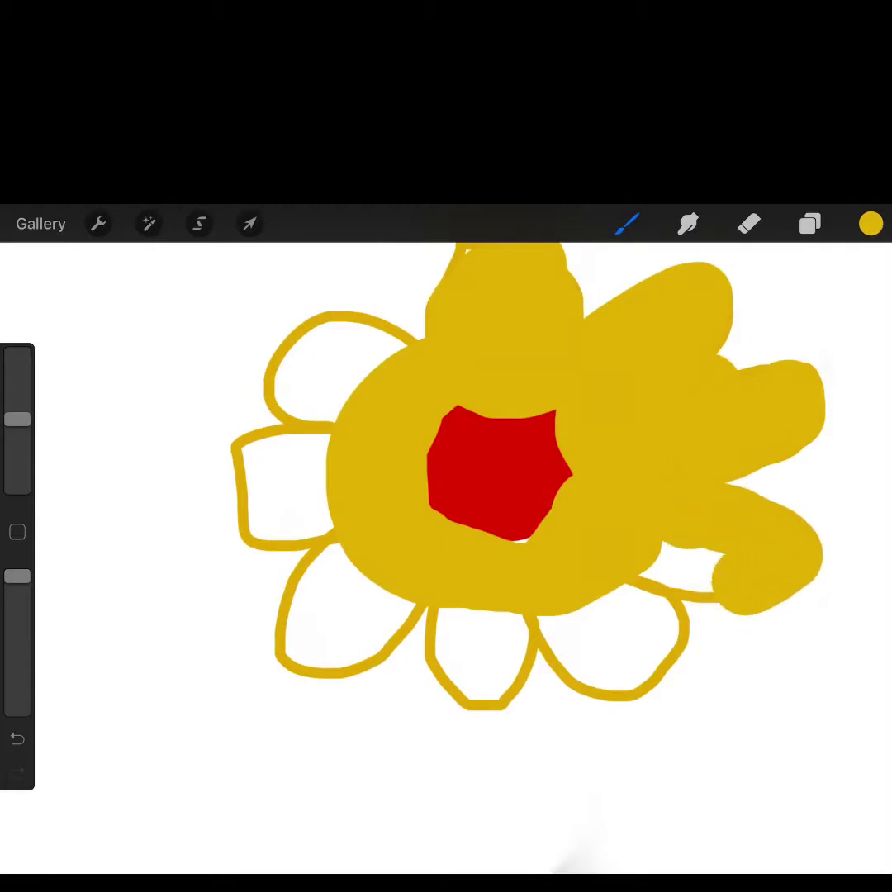
pyautogui.moveTo(810, 570); pyautogui.dragTo(578, 620)
pyautogui.moveTo(678, 628); pyautogui.dragTo(595, 652)
pyautogui.moveTo(661, 661); pyautogui.dragTo(603, 694)
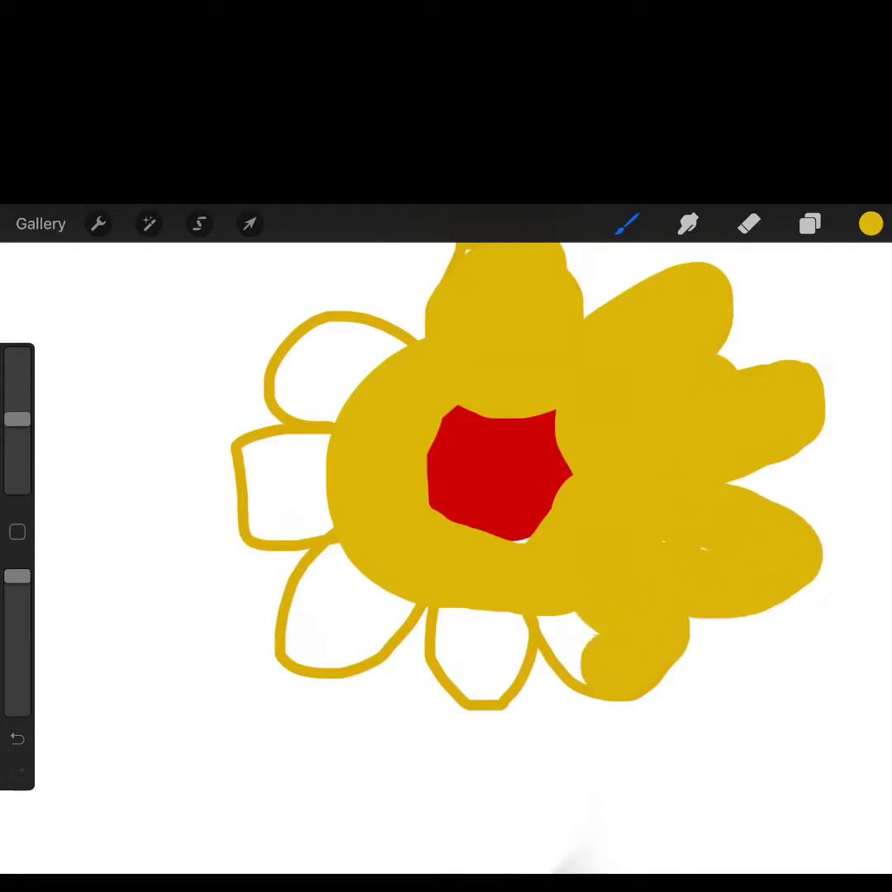
pyautogui.moveTo(578, 628); pyautogui.dragTo(562, 677)
pyautogui.moveTo(462, 628); pyautogui.dragTo(479, 686)
pyautogui.moveTo(516, 628)
pyautogui.mouseDown()
pyautogui.moveTo(471, 694)
pyautogui.moveTo(496, 702)
pyautogui.mouseUp()
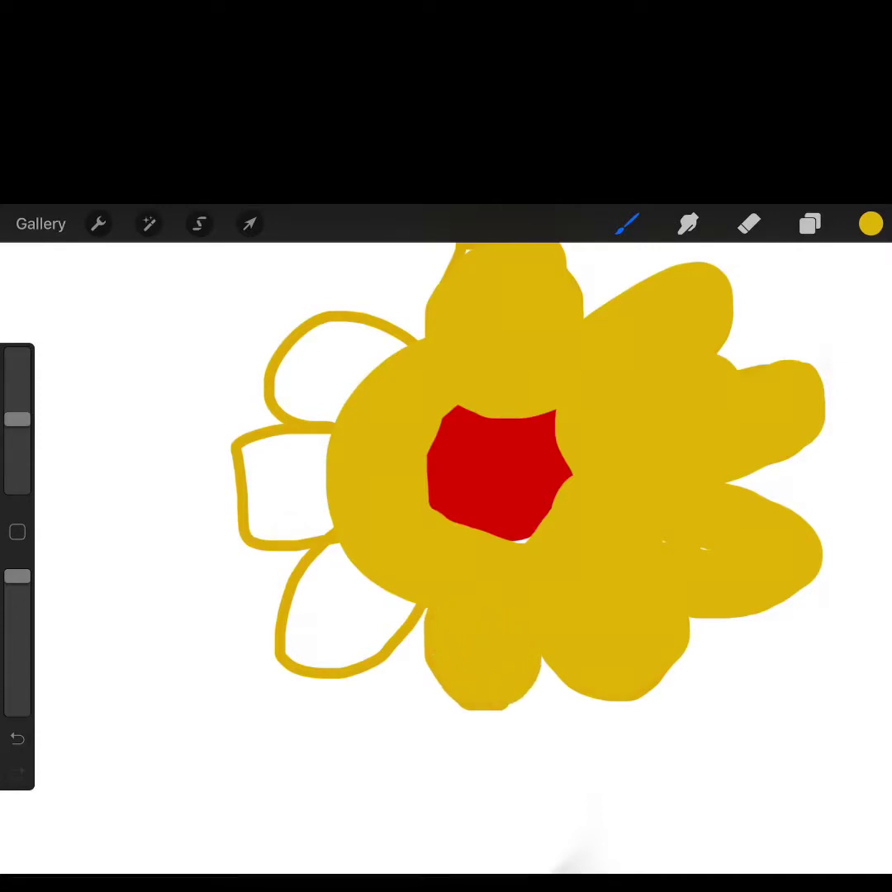
pyautogui.moveTo(442, 514); pyautogui.dragTo(508, 536)
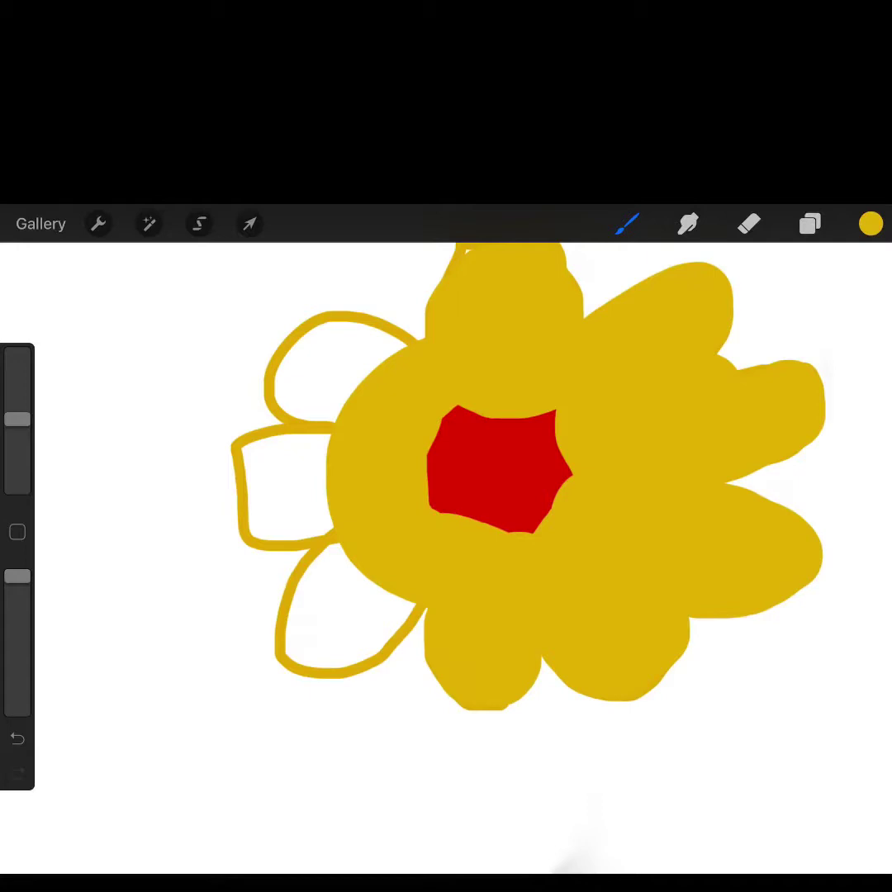
# Fill the lower-left, left and upper-left petals yellow and cover the top petal's notch.
pyautogui.moveTo(372, 570); pyautogui.dragTo(298, 653)
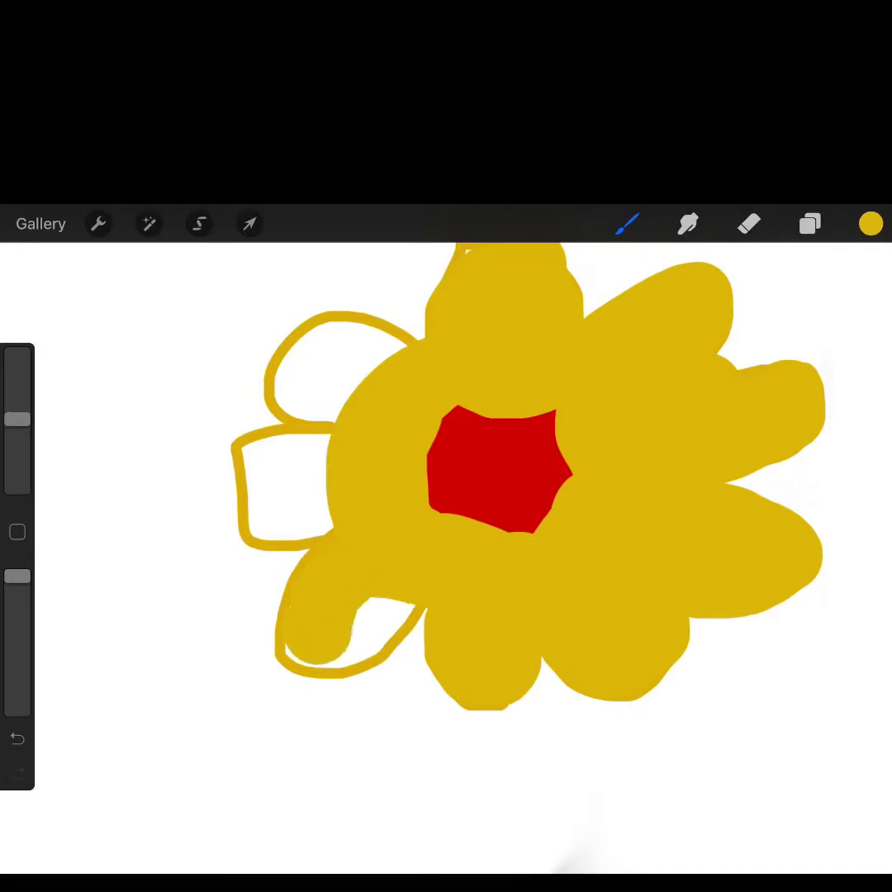
pyautogui.moveTo(396, 595); pyautogui.dragTo(306, 636)
pyautogui.moveTo(347, 562); pyautogui.dragTo(380, 653)
pyautogui.moveTo(289, 653); pyautogui.dragTo(318, 665)
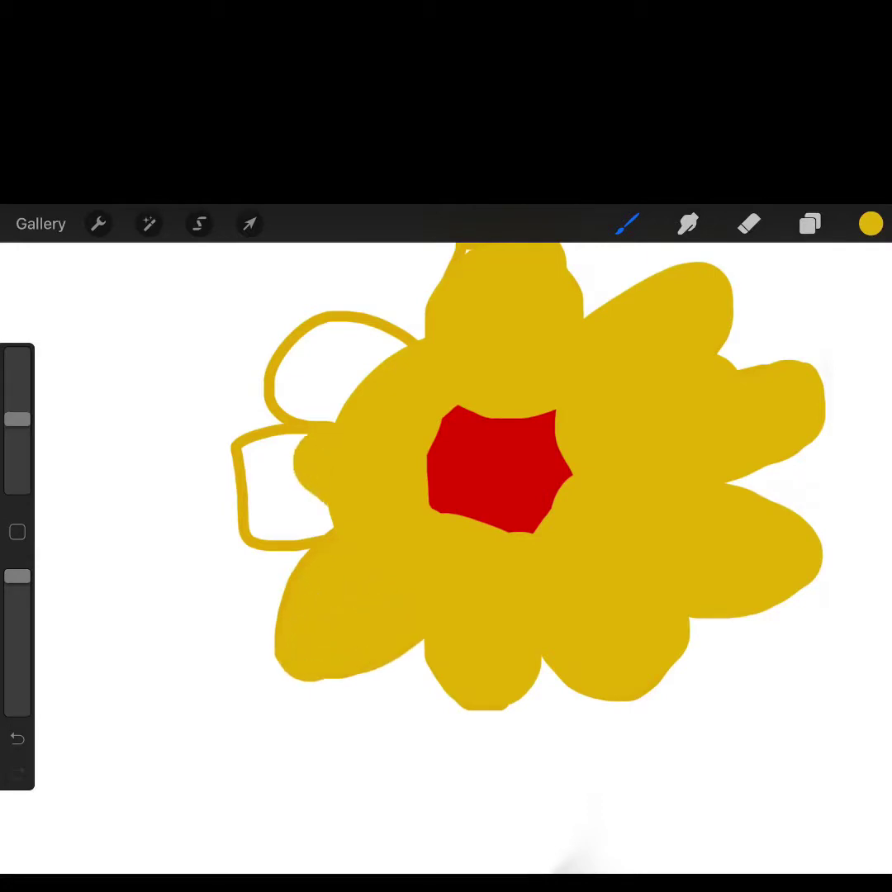
pyautogui.moveTo(314, 446); pyautogui.dragTo(219, 521)
pyautogui.moveTo(248, 462); pyautogui.dragTo(305, 553)
pyautogui.moveTo(272, 430); pyautogui.dragTo(211, 496)
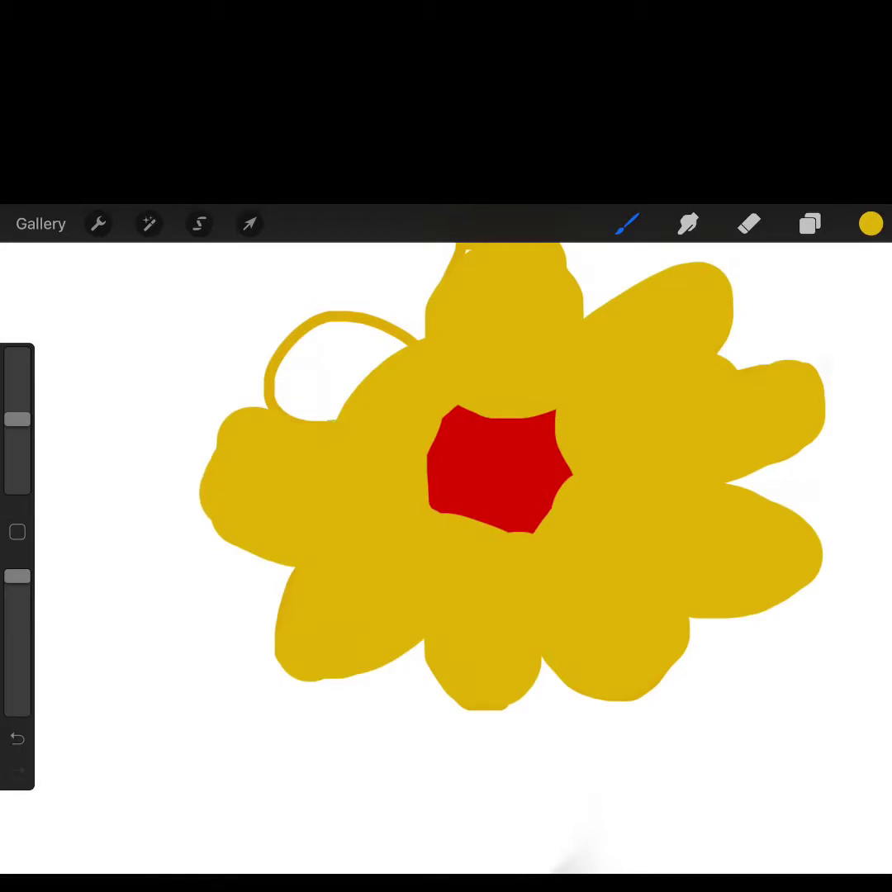
pyautogui.moveTo(397, 339); pyautogui.dragTo(347, 405)
pyautogui.moveTo(330, 331)
pyautogui.mouseDown()
pyautogui.moveTo(281, 397)
pyautogui.moveTo(301, 405)
pyautogui.mouseUp()
pyautogui.moveTo(372, 318); pyautogui.dragTo(421, 322)
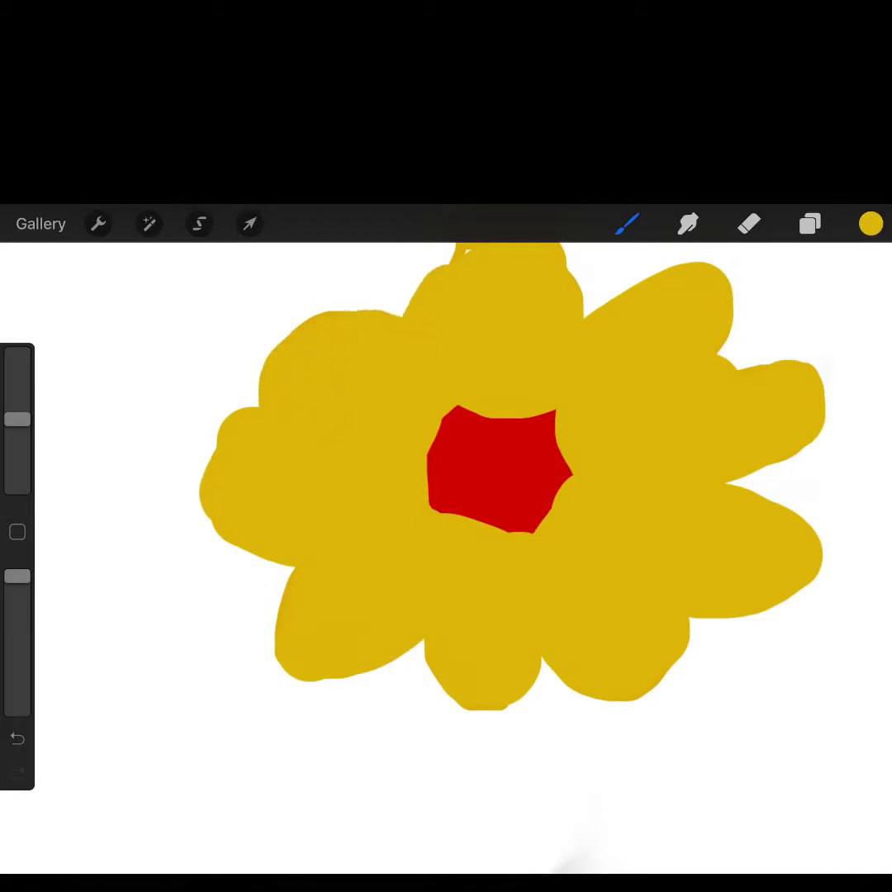
pyautogui.moveTo(438, 269); pyautogui.dragTo(463, 248)
# Switch back to red and repaint the centre as a larger, rounder disc.
pyautogui.click(871, 224)
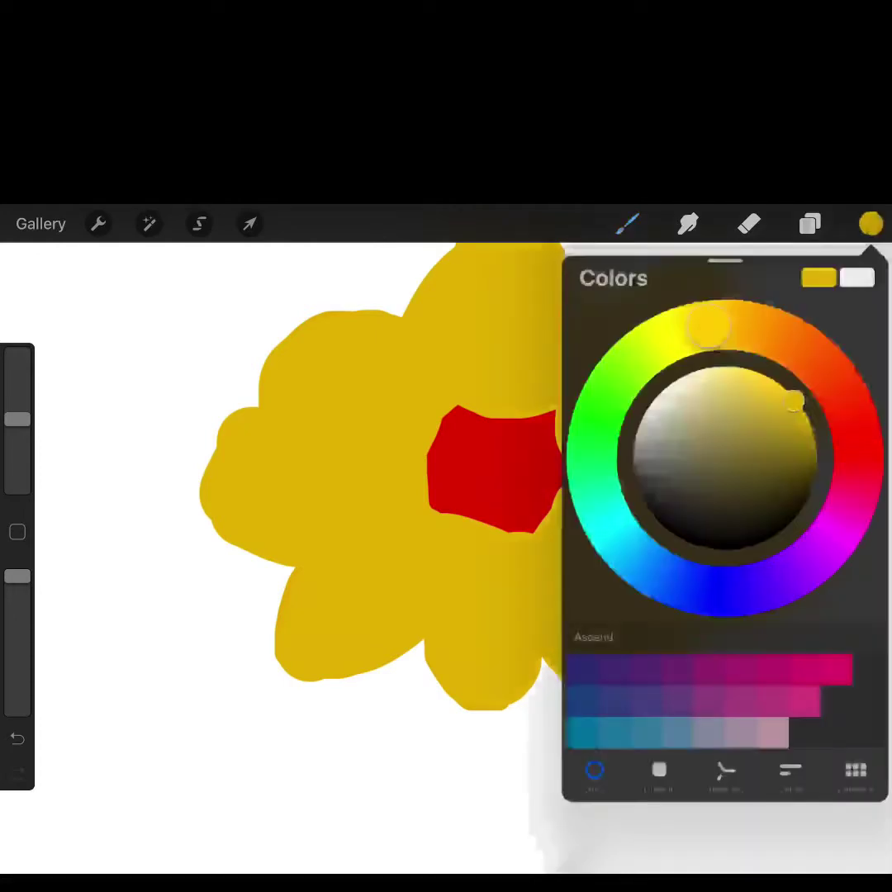
pyautogui.moveTo(707, 323); pyautogui.dragTo(851, 411)
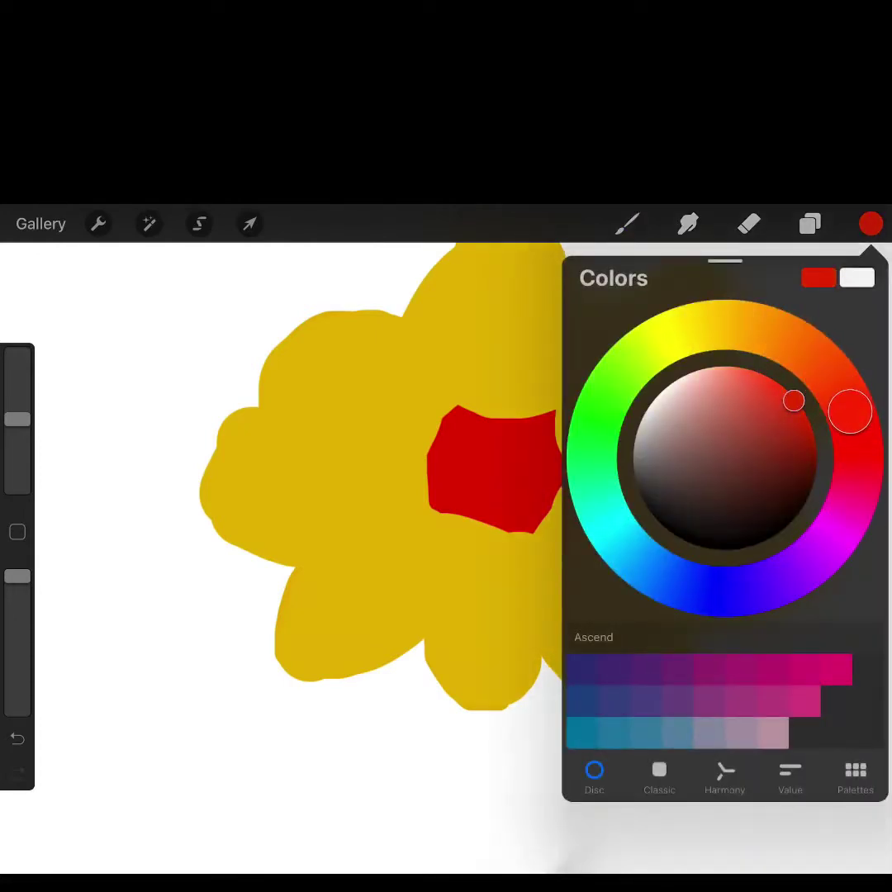
pyautogui.click(628, 224)
pyautogui.moveTo(451, 409)
pyautogui.mouseDown()
pyautogui.moveTo(463, 529)
pyautogui.moveTo(529, 520)
pyautogui.mouseUp()
pyautogui.moveTo(495, 384)
pyautogui.mouseDown()
pyautogui.moveTo(590, 438)
pyautogui.moveTo(512, 462)
pyautogui.mouseUp()
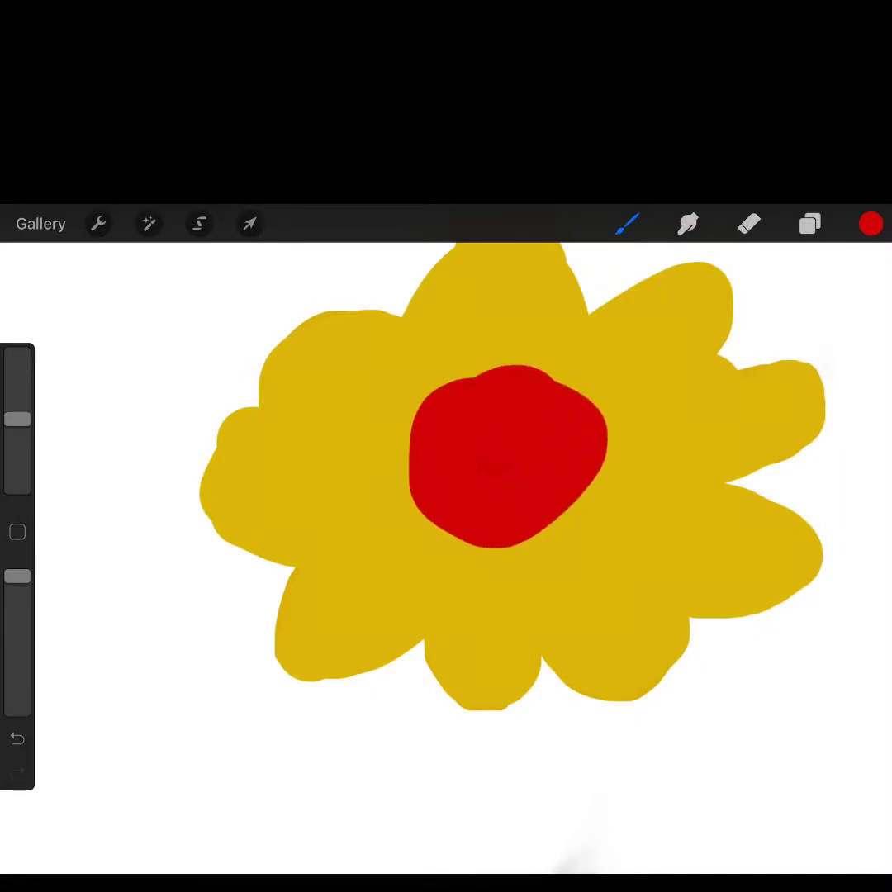
# Set green as the painting colour and make the brush slightly smaller.
pyautogui.click(871, 224)
pyautogui.click(613, 374)
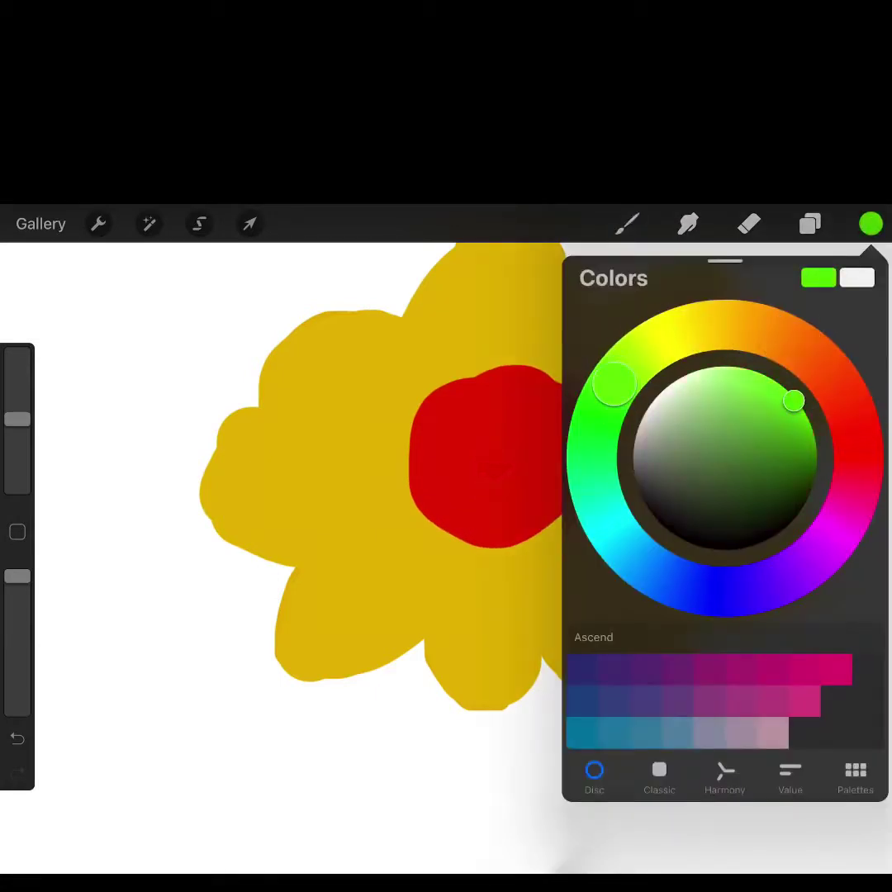
pyautogui.click(628, 224)
pyautogui.moveTo(17, 420)
pyautogui.mouseDown()
pyautogui.moveTo(17, 458)
pyautogui.moveTo(17, 444)
pyautogui.mouseUp()
# Browse the Elements and Spraypaints brush sets and choose Smoke from Elements.
pyautogui.click(628, 223)
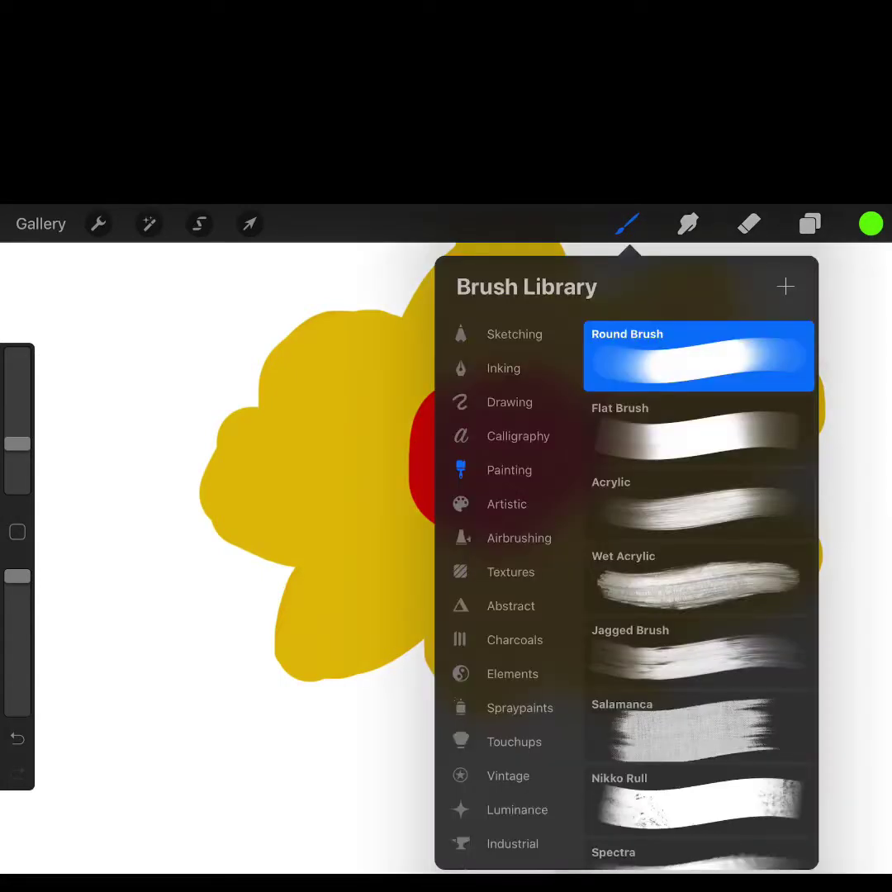
pyautogui.click(513, 674)
pyautogui.click(699, 504)
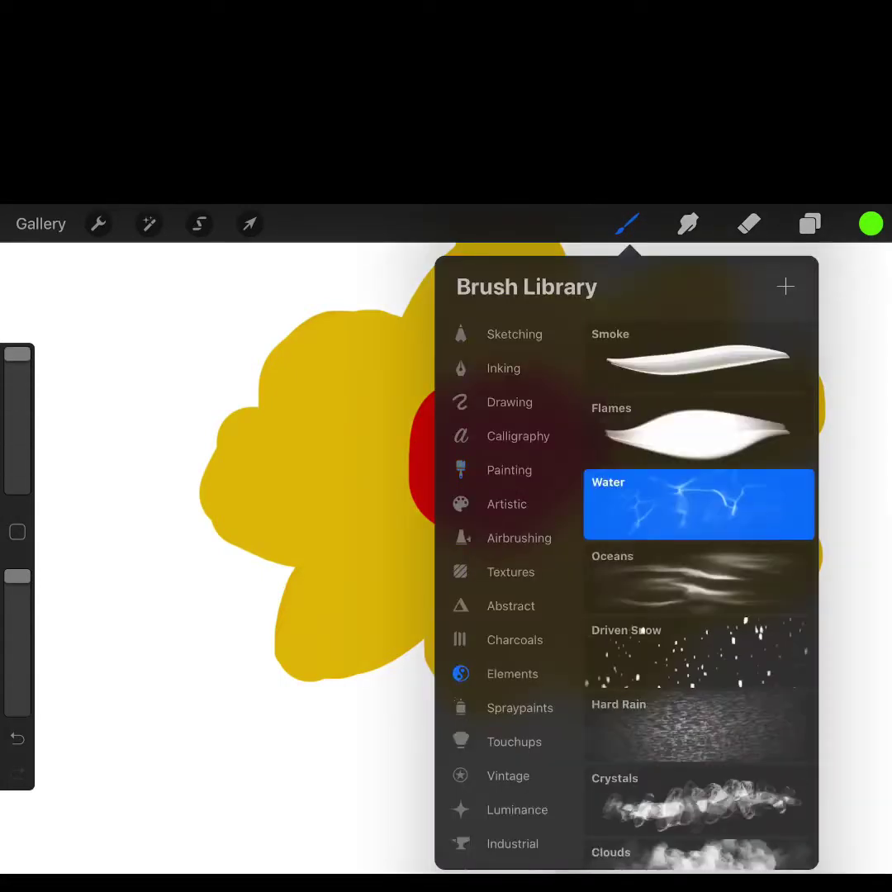
pyautogui.scroll(-2, 699, 579)
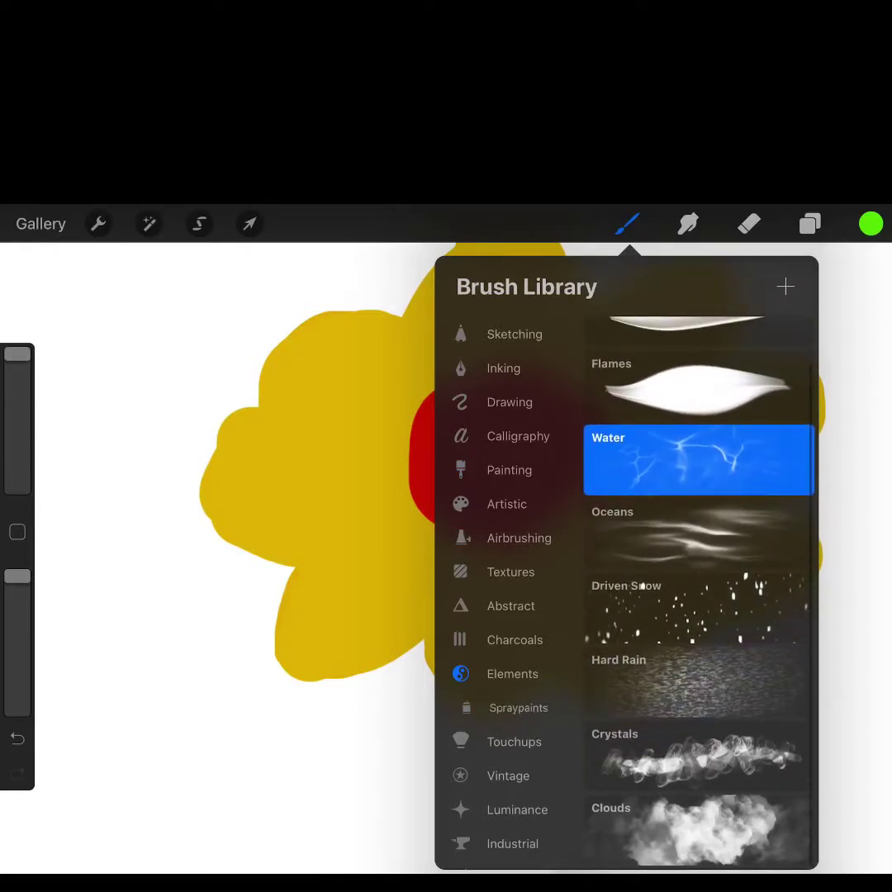
pyautogui.click(519, 708)
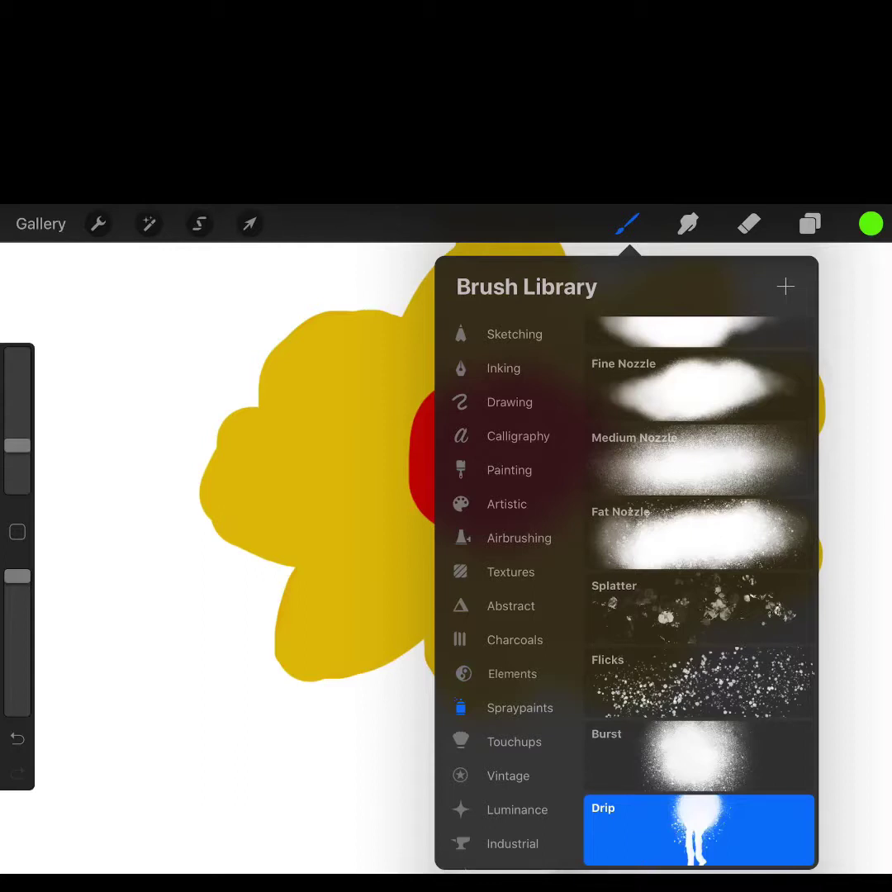
pyautogui.click(512, 674)
pyautogui.click(699, 351)
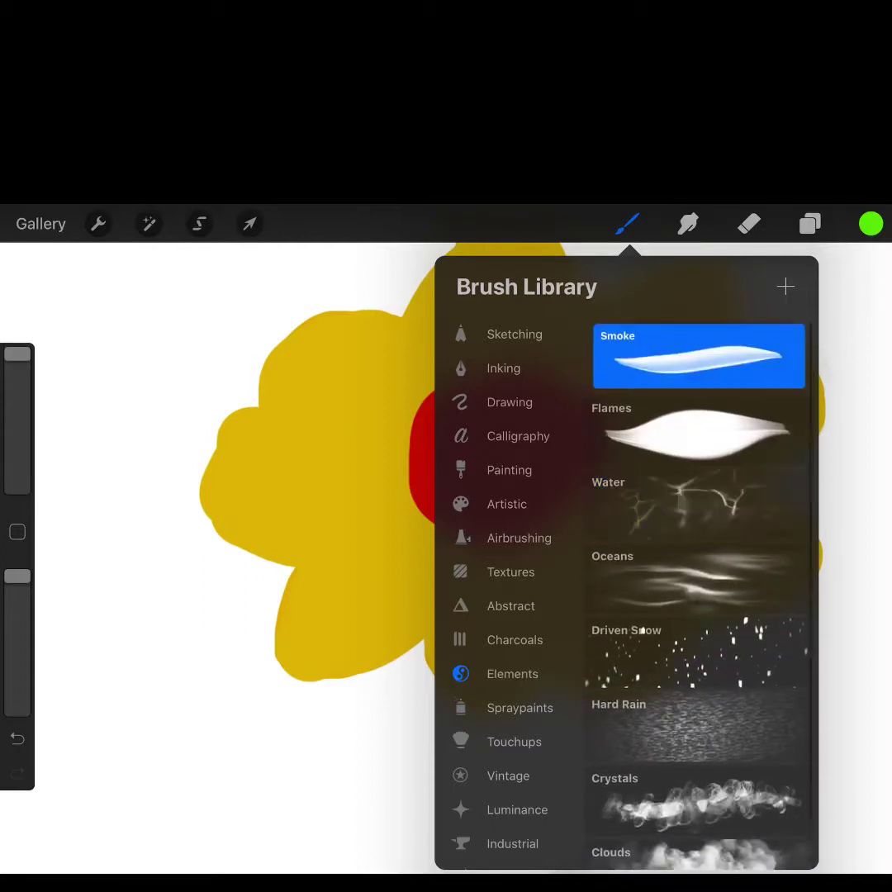
pyautogui.click(872, 224)
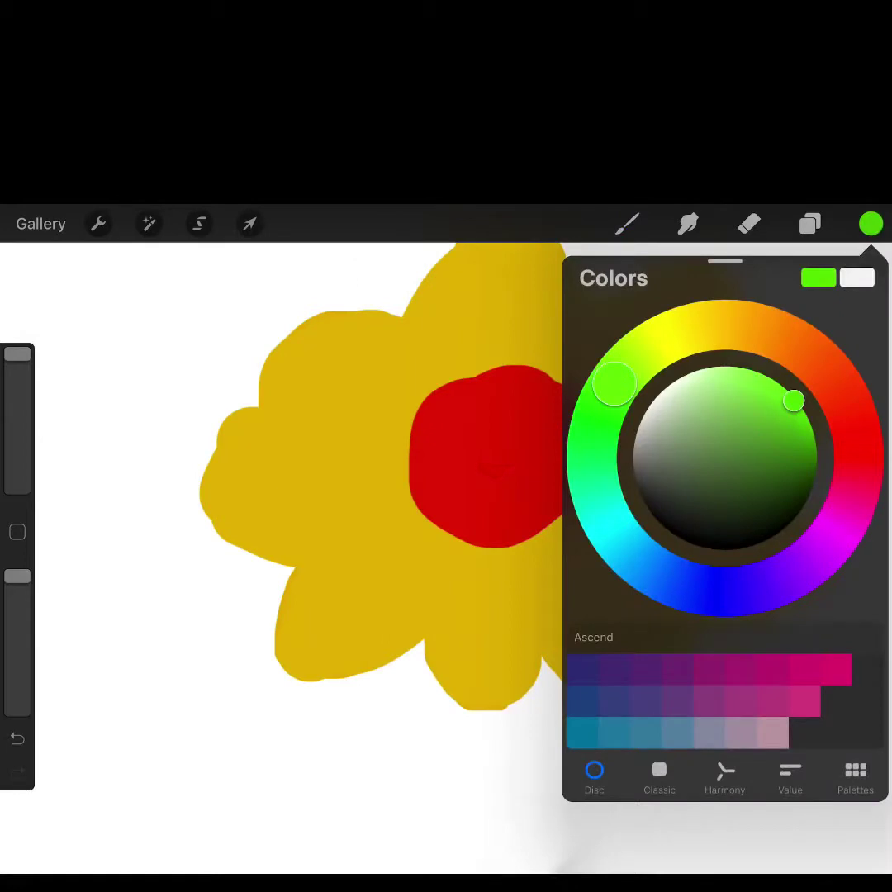
# Paint a smoky green stem below the flower, adding eyedropped yellow-green strokes.
pyautogui.click(628, 224)
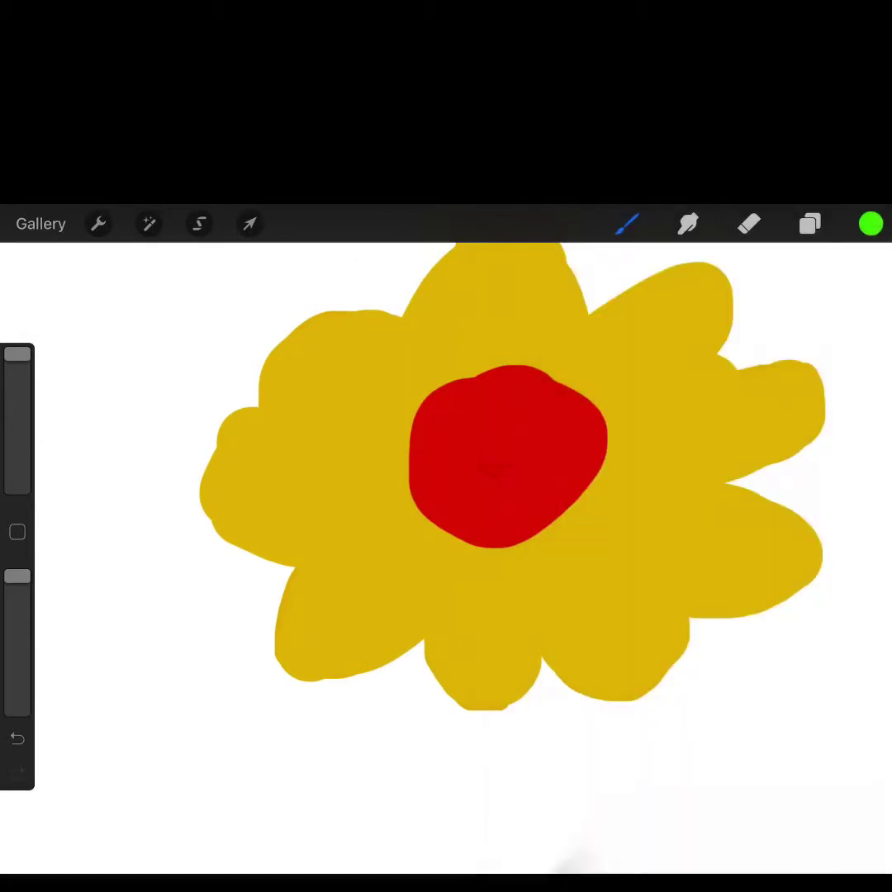
pyautogui.moveTo(487, 669)
pyautogui.mouseDown()
pyautogui.moveTo(437, 785)
pyautogui.moveTo(529, 834)
pyautogui.moveTo(545, 859)
pyautogui.moveTo(463, 744)
pyautogui.moveTo(528, 826)
pyautogui.moveTo(562, 703)
pyautogui.moveTo(578, 826)
pyautogui.mouseUp()
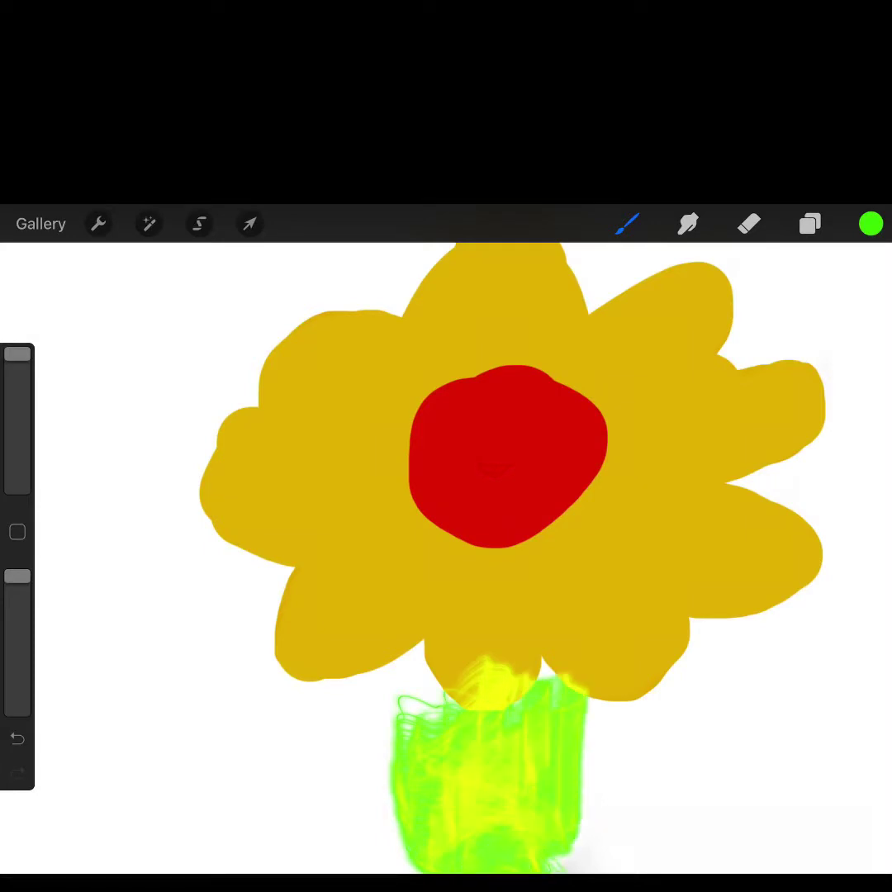
pyautogui.moveTo(488, 764)
pyautogui.mouseDown()
pyautogui.moveTo(501, 786)
pyautogui.moveTo(487, 776)
pyautogui.moveTo(493, 801)
pyautogui.mouseUp()
pyautogui.moveTo(487, 859)
pyautogui.mouseDown()
pyautogui.moveTo(479, 694)
pyautogui.moveTo(495, 826)
pyautogui.mouseUp()
pyautogui.moveTo(430, 727)
pyautogui.mouseDown()
pyautogui.moveTo(462, 842)
pyautogui.moveTo(488, 710)
pyautogui.mouseUp()
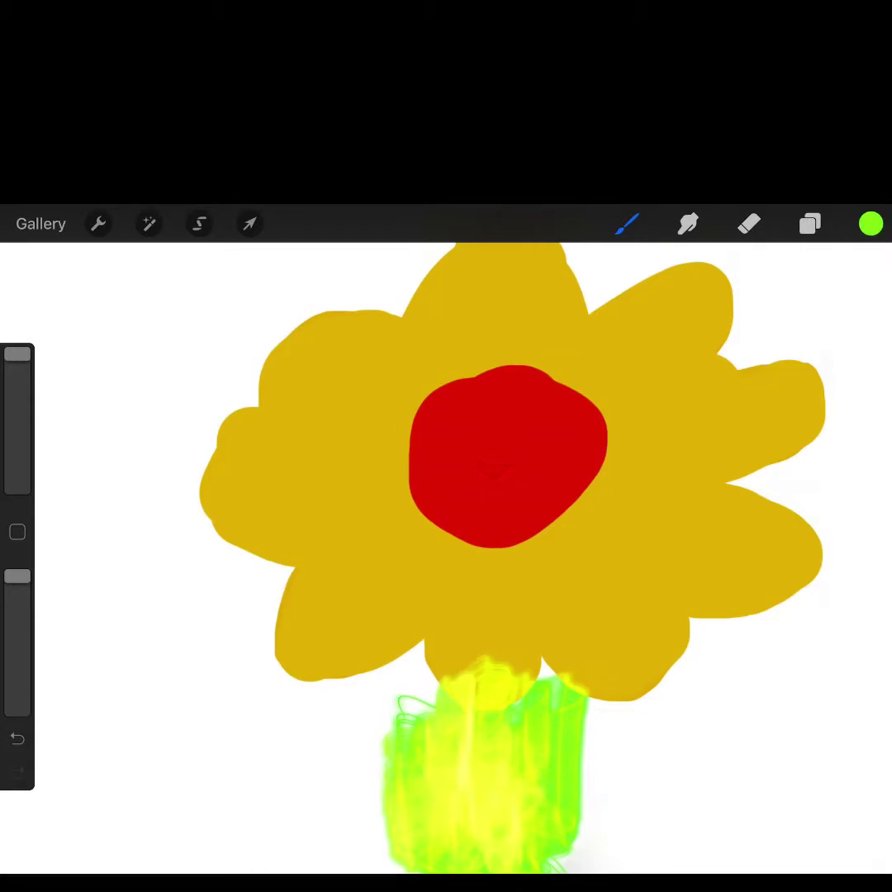
# Erase most of the smoky stem with the Eraser, then reselect the Brush.
pyautogui.click(749, 224)
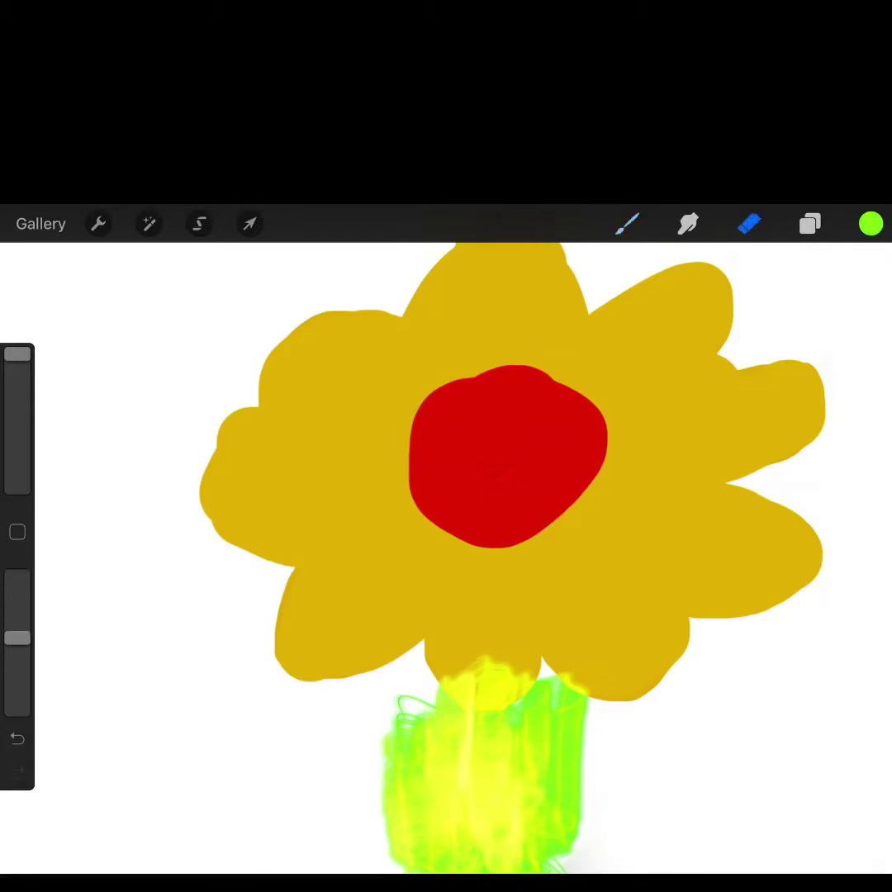
pyautogui.moveTo(397, 736); pyautogui.dragTo(488, 793)
pyautogui.moveTo(561, 860); pyautogui.dragTo(496, 727)
pyautogui.moveTo(396, 867); pyautogui.dragTo(430, 784)
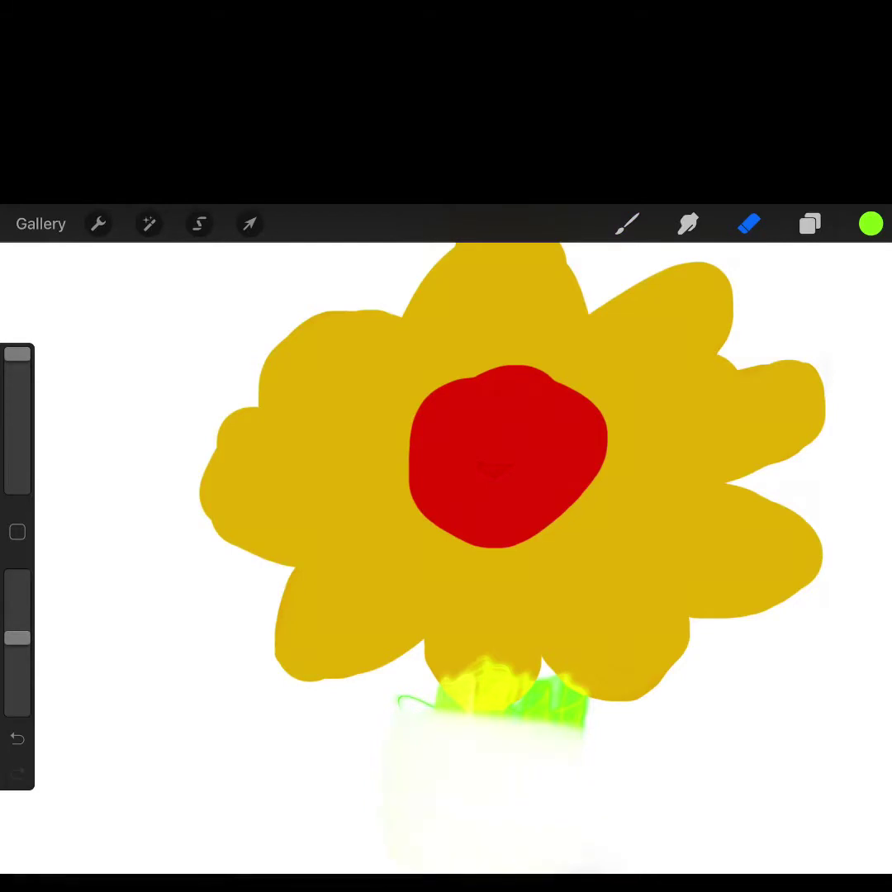
pyautogui.moveTo(578, 719)
pyautogui.mouseDown()
pyautogui.moveTo(529, 702)
pyautogui.moveTo(512, 678)
pyautogui.moveTo(405, 702)
pyautogui.mouseUp()
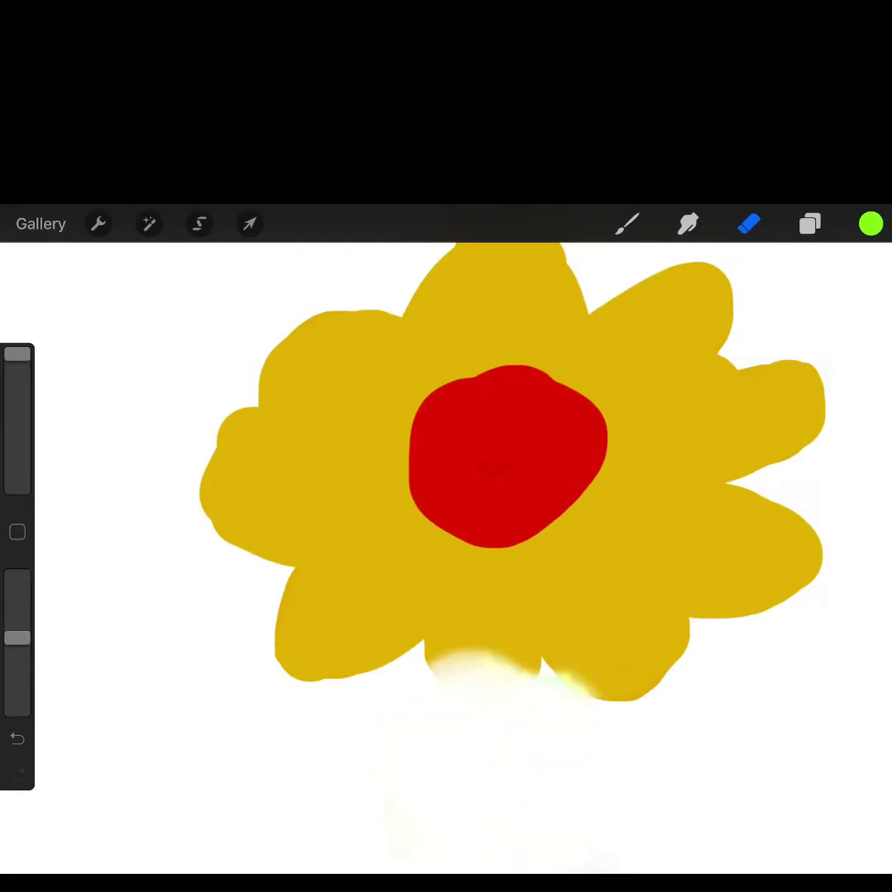
pyautogui.click(627, 223)
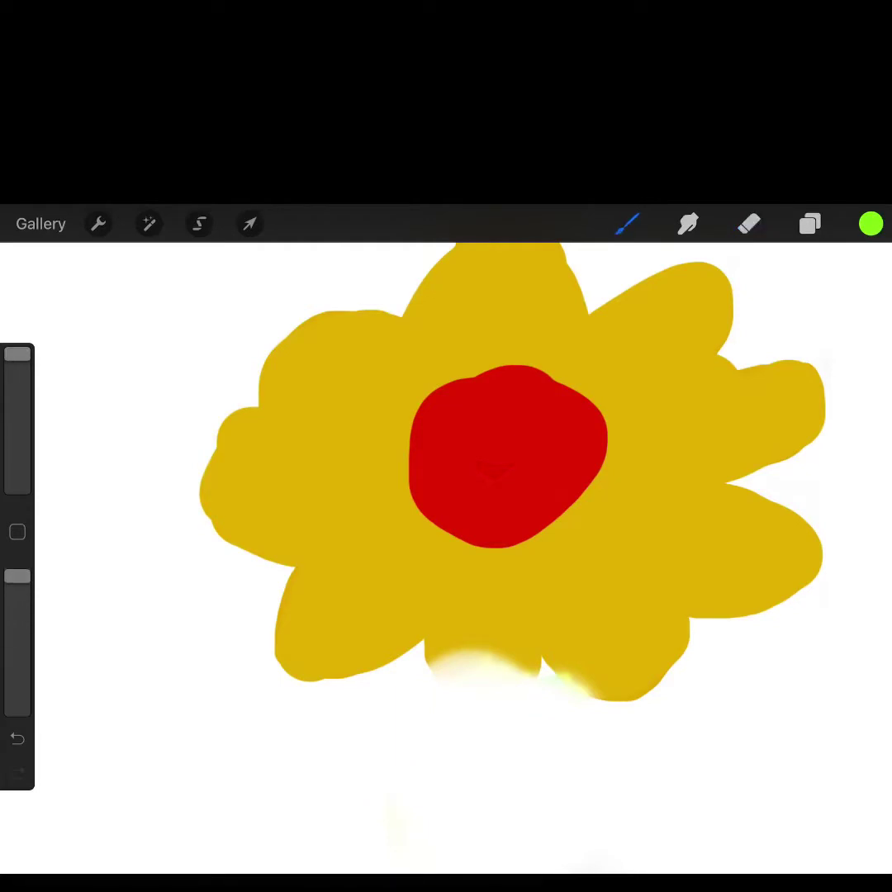
# Browse the brush sets and select Tessellated from Textures, testing a stroke in its settings.
pyautogui.click(628, 224)
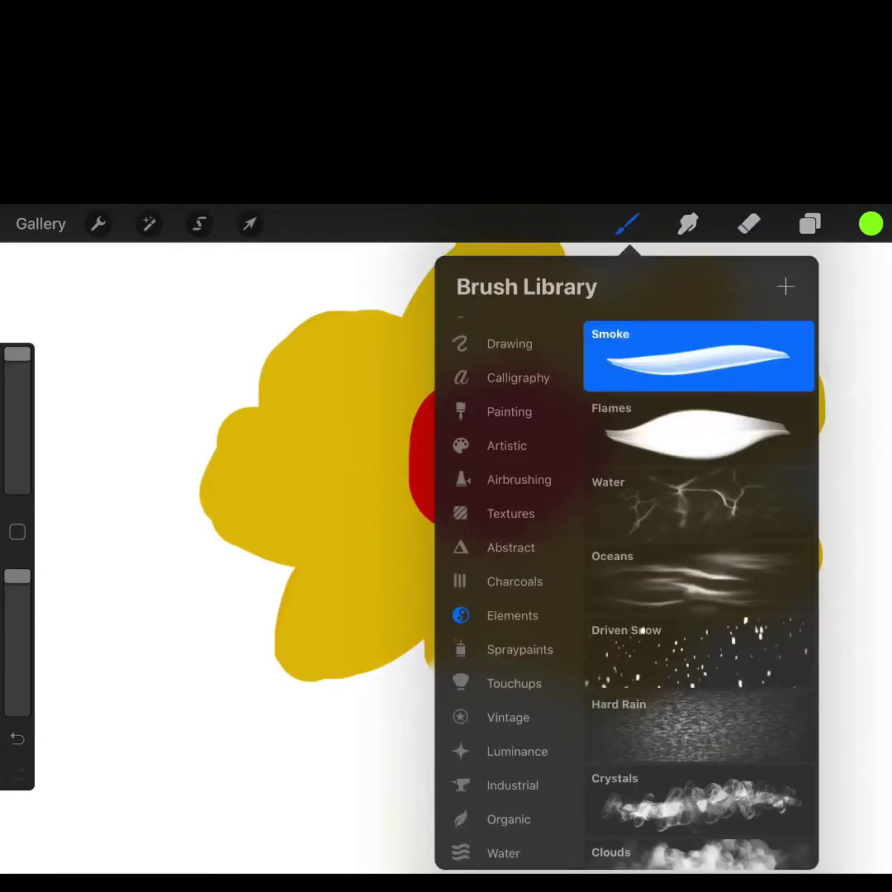
pyautogui.scroll(2, 508, 578)
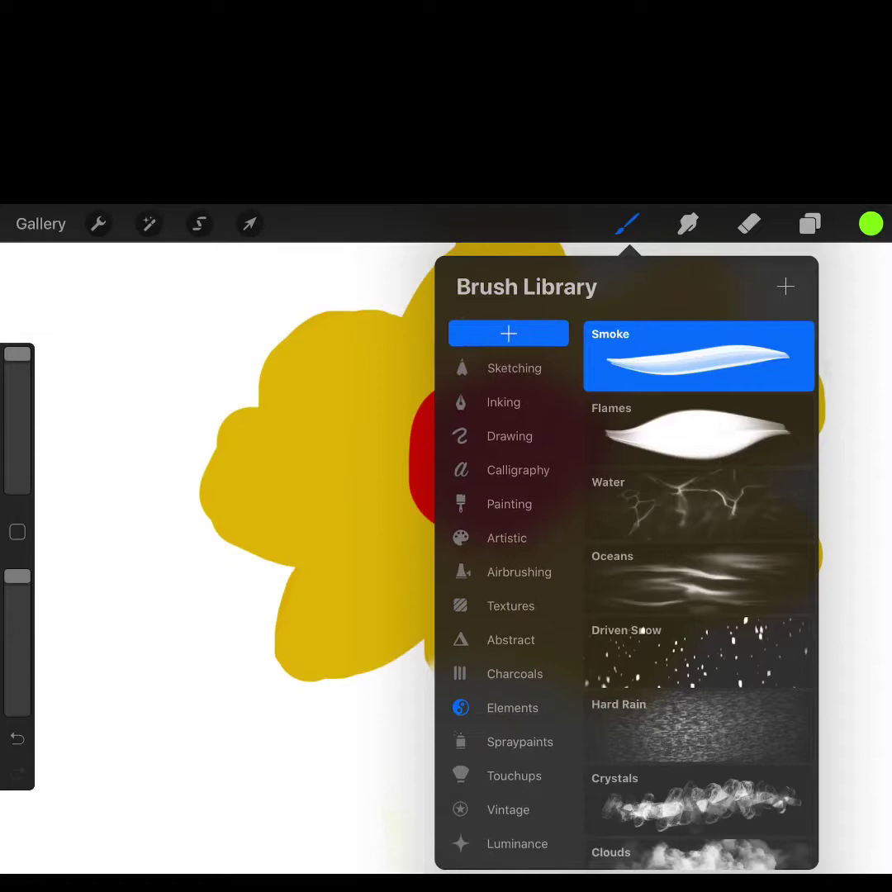
pyautogui.click(515, 369)
pyautogui.click(510, 436)
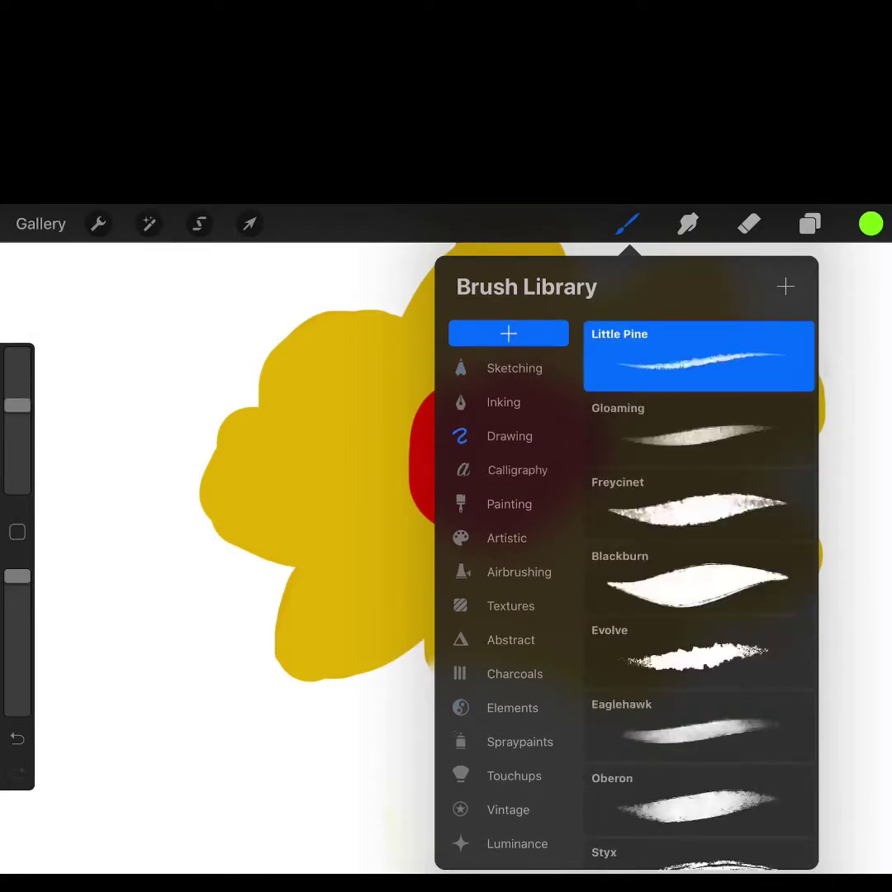
pyautogui.click(518, 470)
pyautogui.click(509, 504)
pyautogui.scroll(-15, 699, 595)
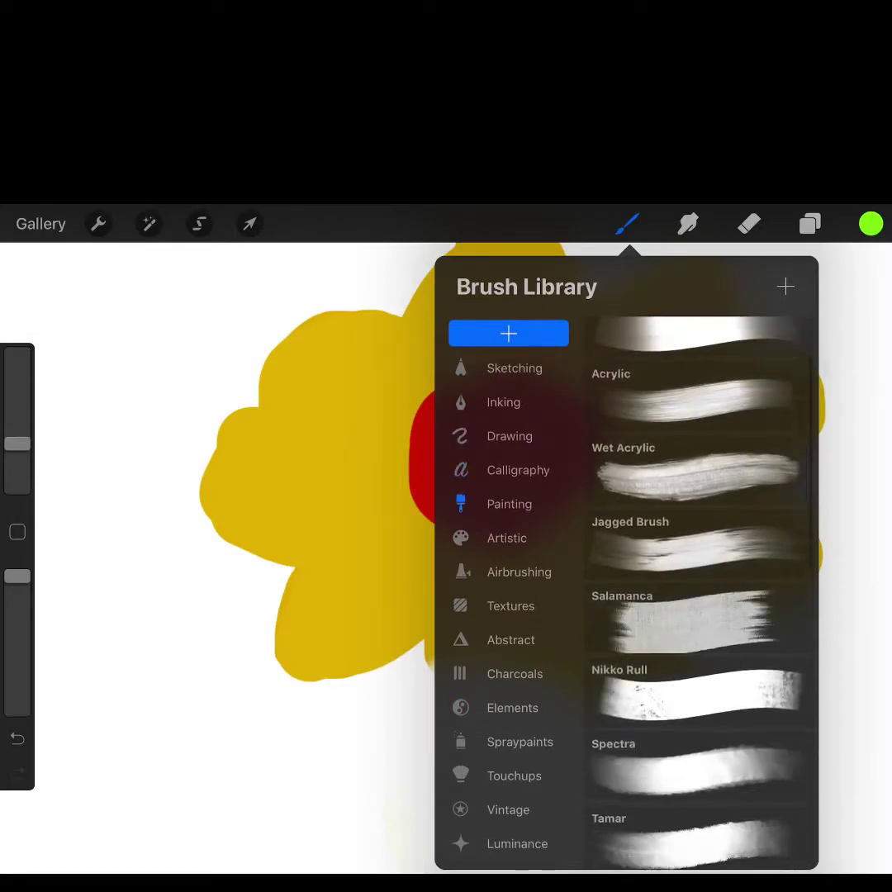
pyautogui.click(699, 593)
pyautogui.click(507, 538)
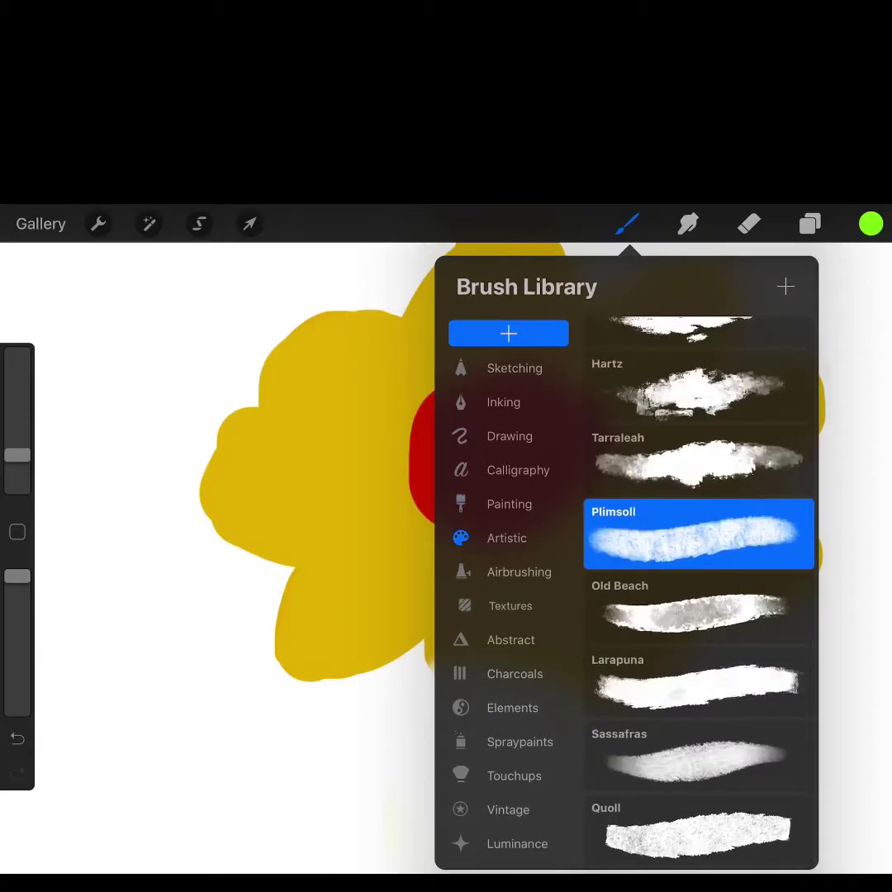
pyautogui.click(510, 606)
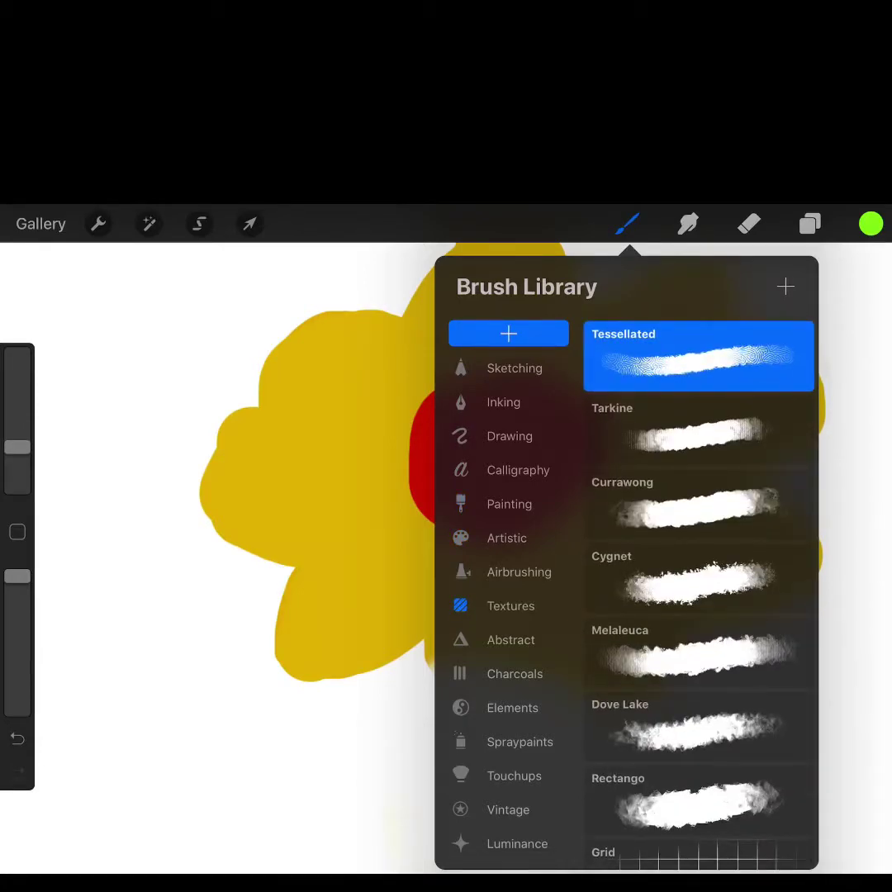
pyautogui.click(699, 355)
pyautogui.moveTo(740, 355); pyautogui.dragTo(628, 727)
pyautogui.click(777, 245)
pyautogui.click(872, 224)
# Paint a tessellated green stem below the flower, extending it into the petals and widening it.
pyautogui.click(627, 224)
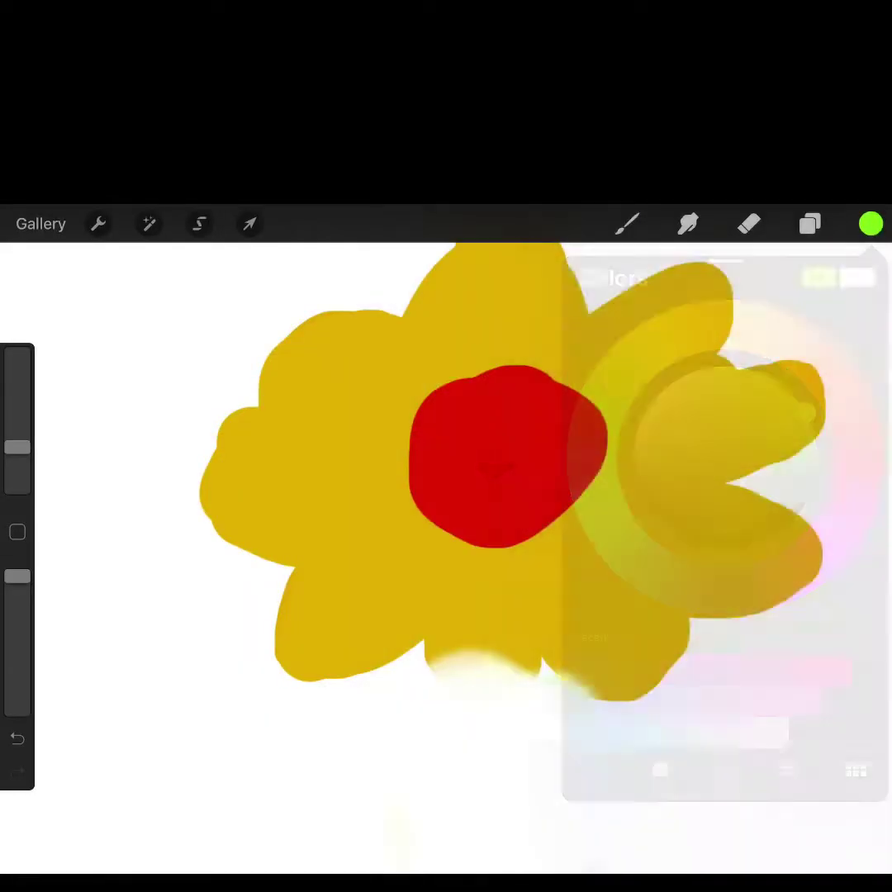
pyautogui.moveTo(442, 636)
pyautogui.mouseDown()
pyautogui.moveTo(462, 842)
pyautogui.moveTo(533, 813)
pyautogui.moveTo(549, 686)
pyautogui.moveTo(529, 652)
pyautogui.moveTo(467, 616)
pyautogui.mouseUp()
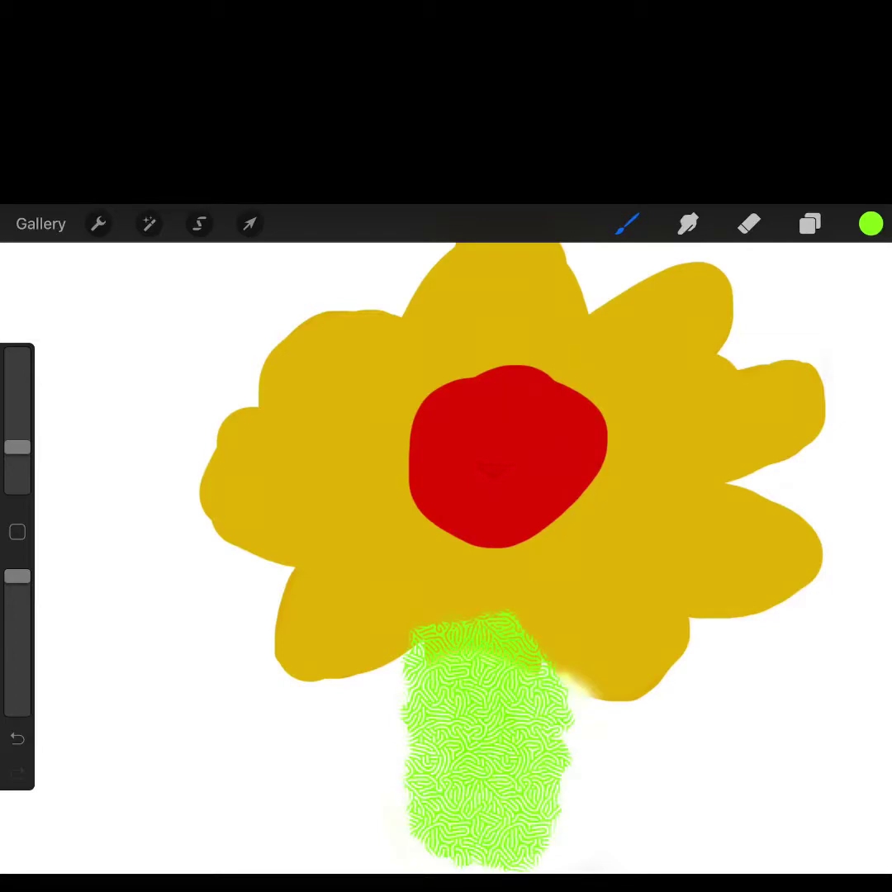
pyautogui.moveTo(545, 649); pyautogui.dragTo(495, 599)
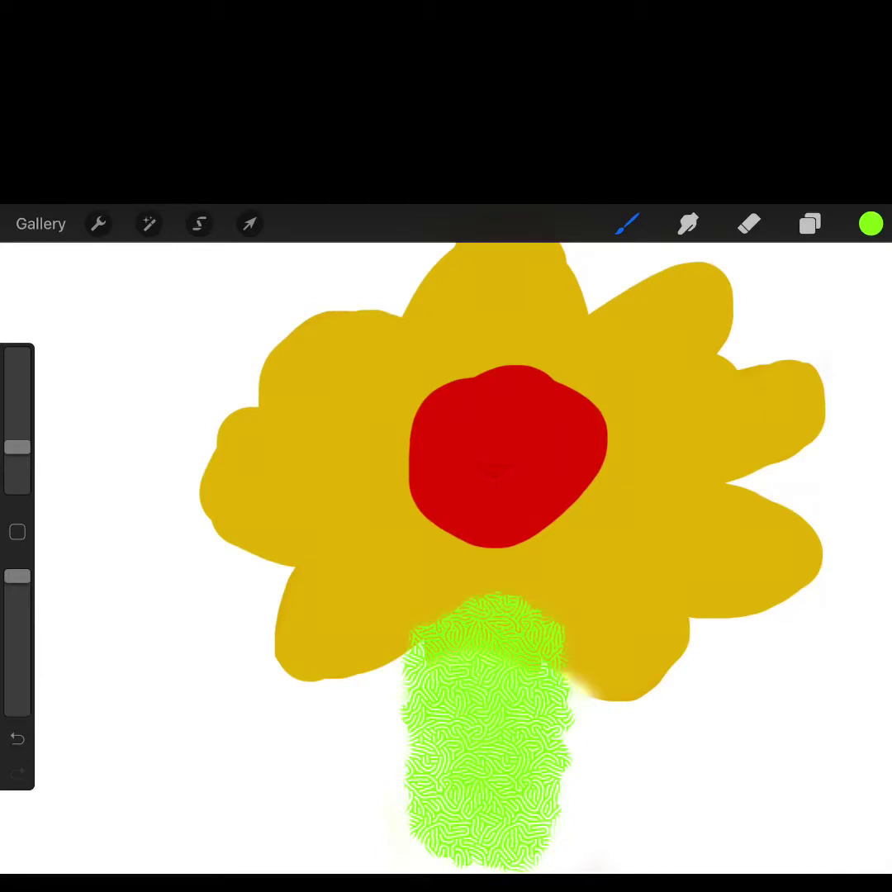
pyautogui.moveTo(401, 744); pyautogui.dragTo(404, 677)
pyautogui.moveTo(579, 756); pyautogui.dragTo(570, 686)
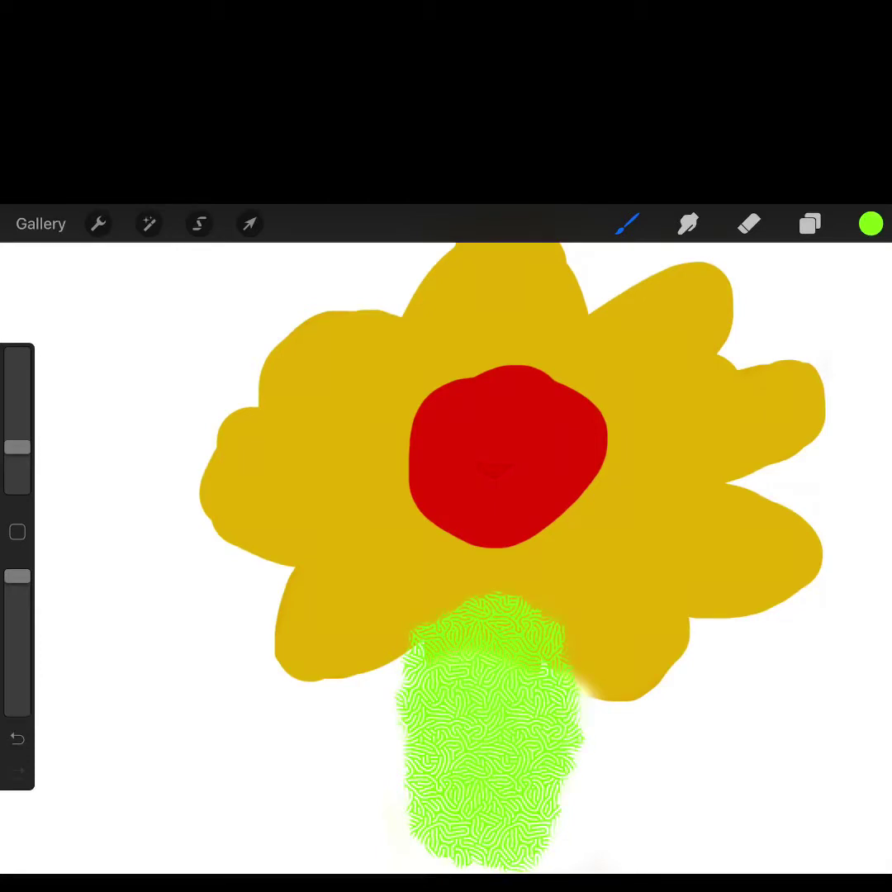
# Use a finer brush to extend the right leaf outline to its tip and add veins.
pyautogui.click(628, 224)
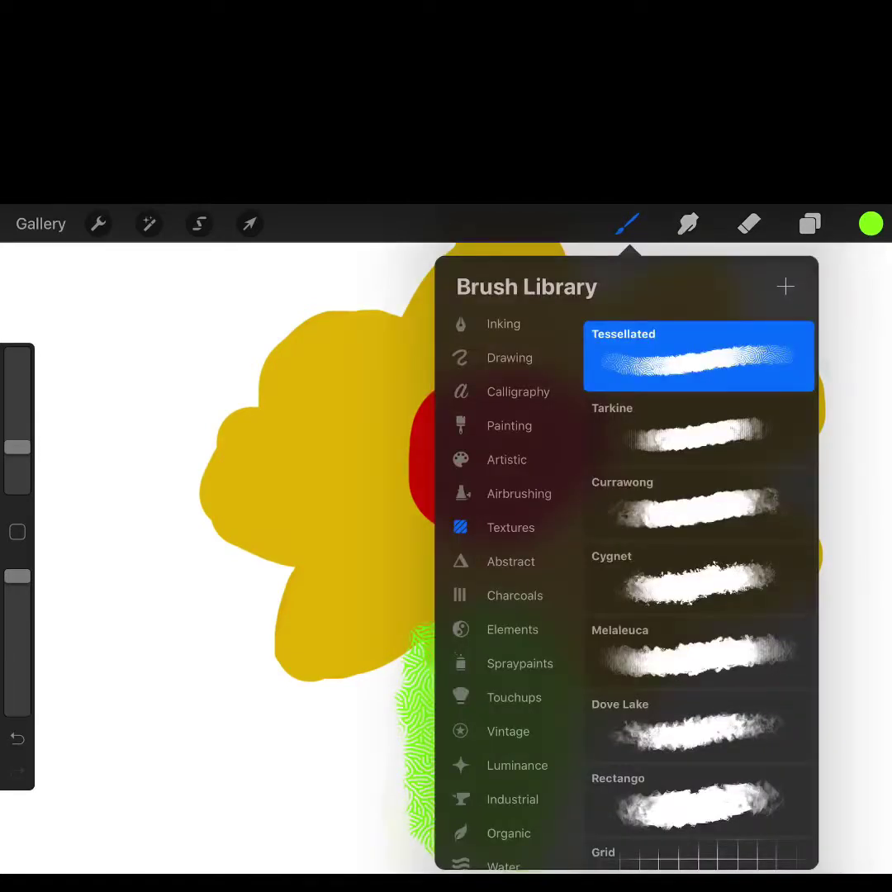
pyautogui.click(509, 425)
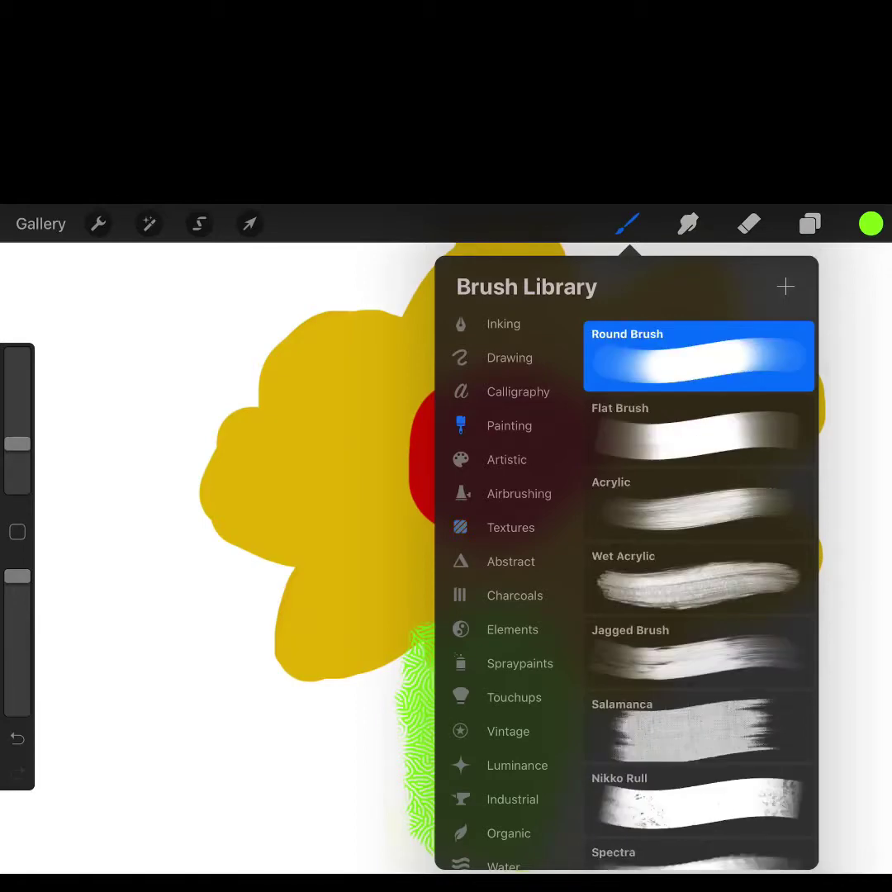
pyautogui.moveTo(17, 443); pyautogui.dragTo(16, 464)
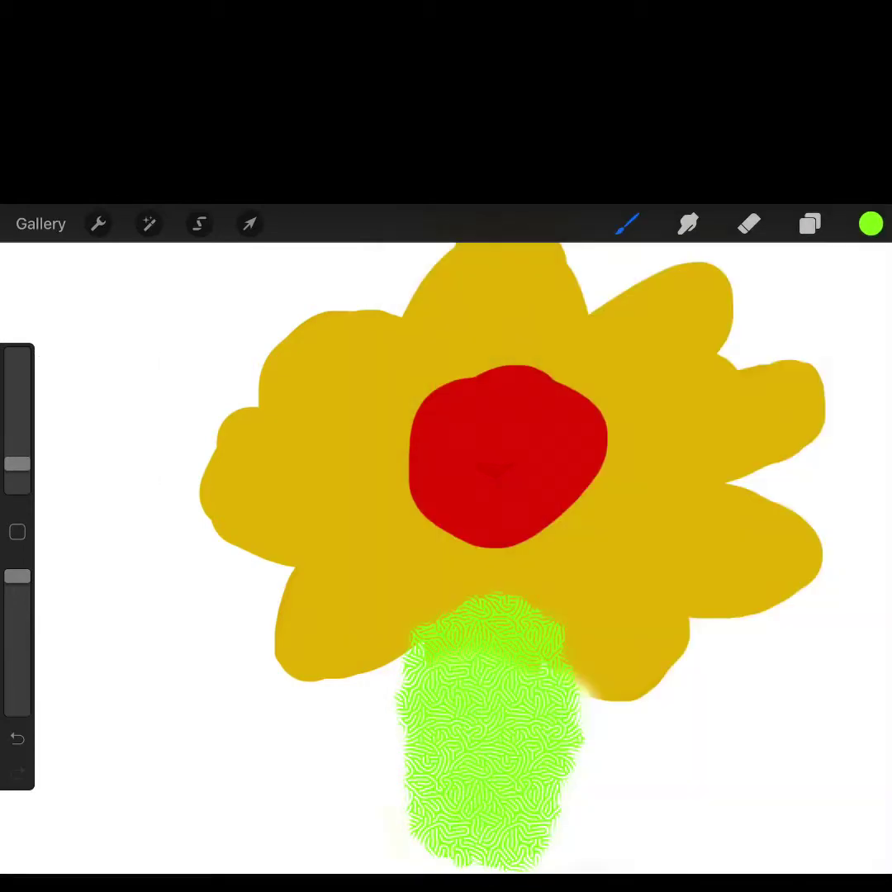
pyautogui.moveTo(650, 741)
pyautogui.mouseDown()
pyautogui.moveTo(772, 699)
pyautogui.moveTo(767, 753)
pyautogui.moveTo(693, 789)
pyautogui.moveTo(567, 799)
pyautogui.moveTo(746, 724)
pyautogui.mouseUp()
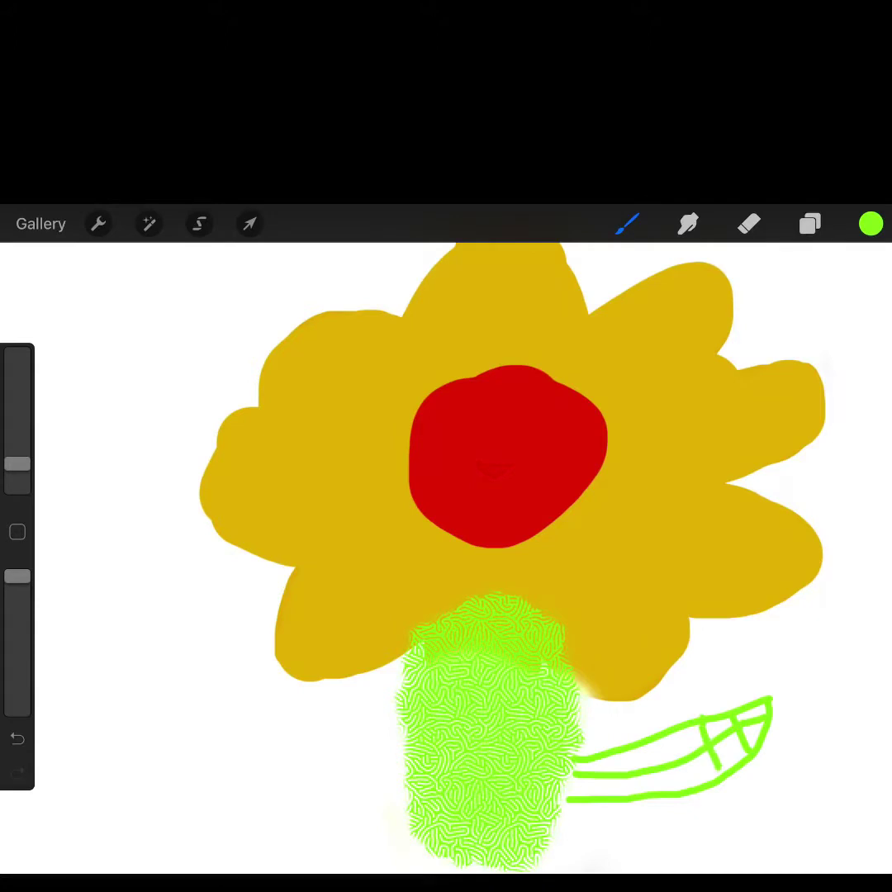
pyautogui.moveTo(645, 743); pyautogui.dragTo(656, 789)
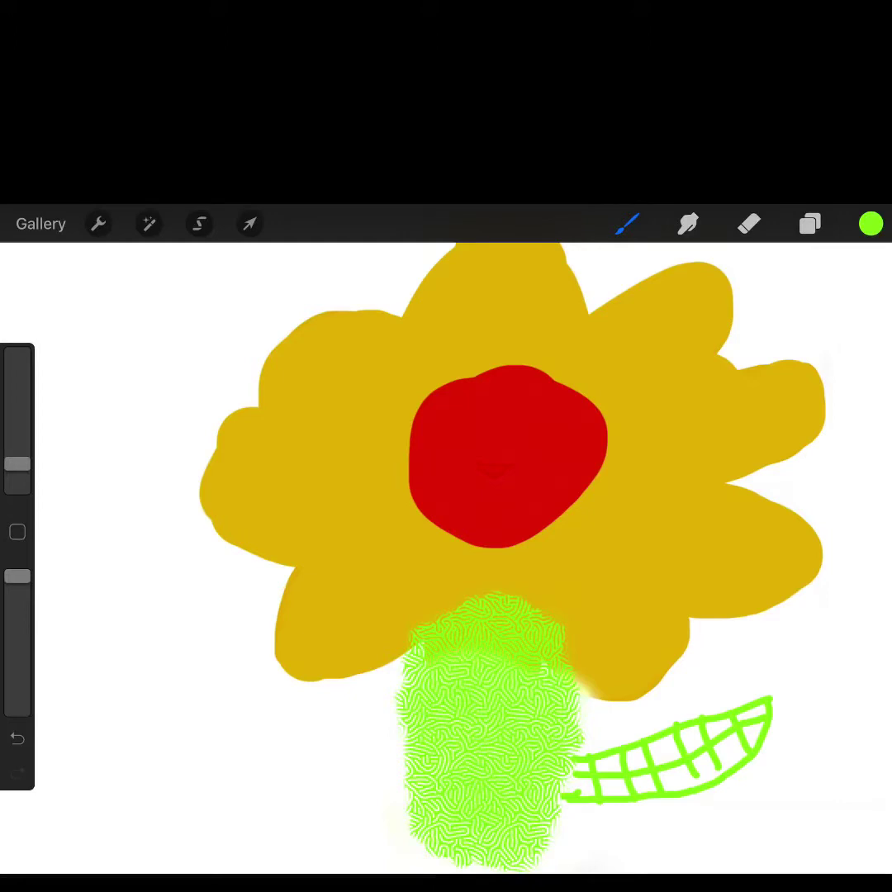
# Switch to yellow and draw the eyes and a smile on the red centre.
pyautogui.click(871, 224)
pyautogui.moveTo(624, 364); pyautogui.dragTo(679, 333)
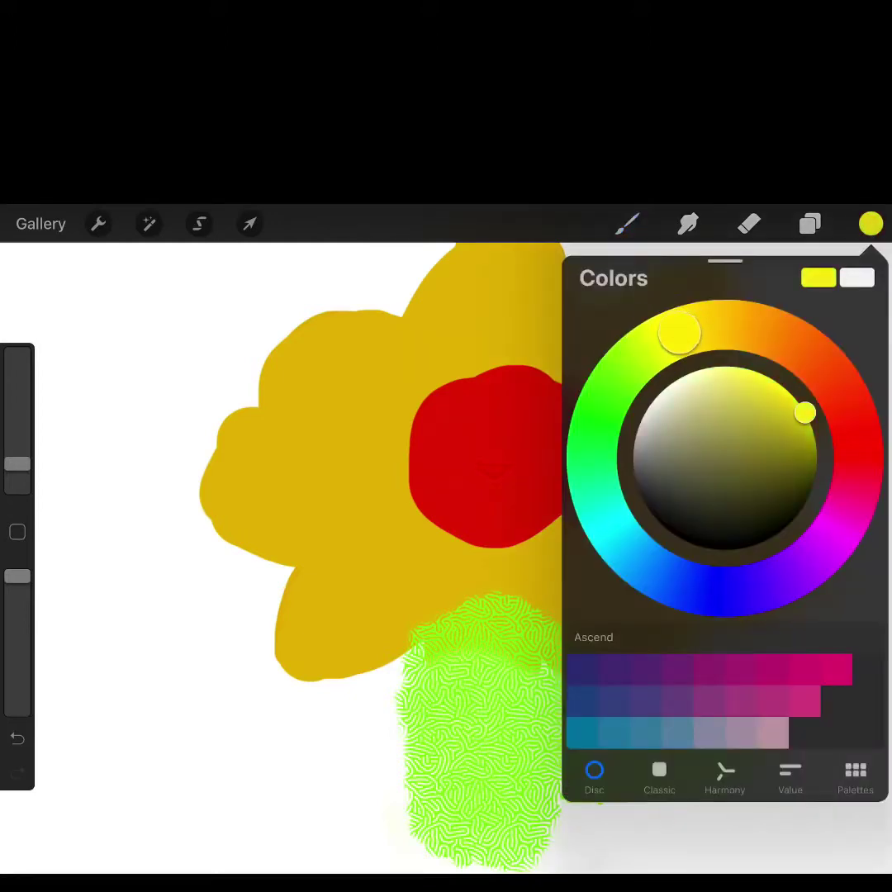
pyautogui.click(871, 224)
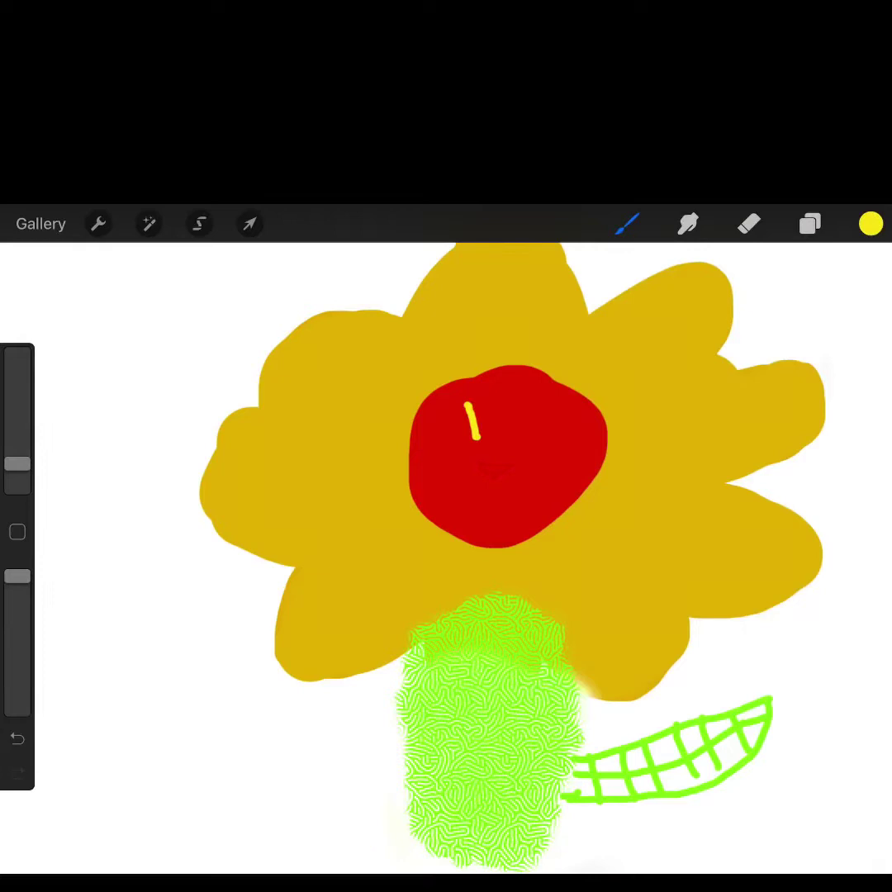
pyautogui.moveTo(537, 404); pyautogui.dragTo(538, 446)
pyautogui.moveTo(460, 483); pyautogui.dragTo(530, 501)
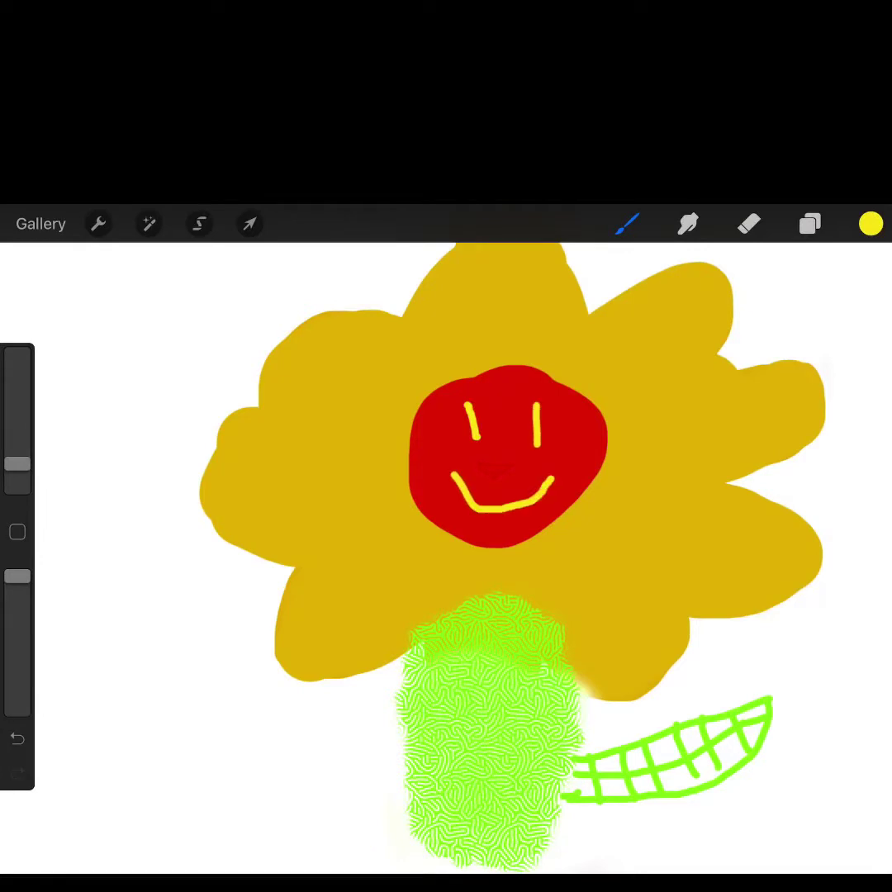
# Change the painting colour back to green.
pyautogui.click(871, 224)
pyautogui.moveTo(679, 335)
pyautogui.mouseDown()
pyautogui.moveTo(613, 374)
pyautogui.moveTo(602, 408)
pyautogui.mouseUp()
pyautogui.click(872, 224)
# Draw the left leaf outline with a centre vein and crisscross vein hatching.
pyautogui.moveTo(414, 746); pyautogui.dragTo(199, 684)
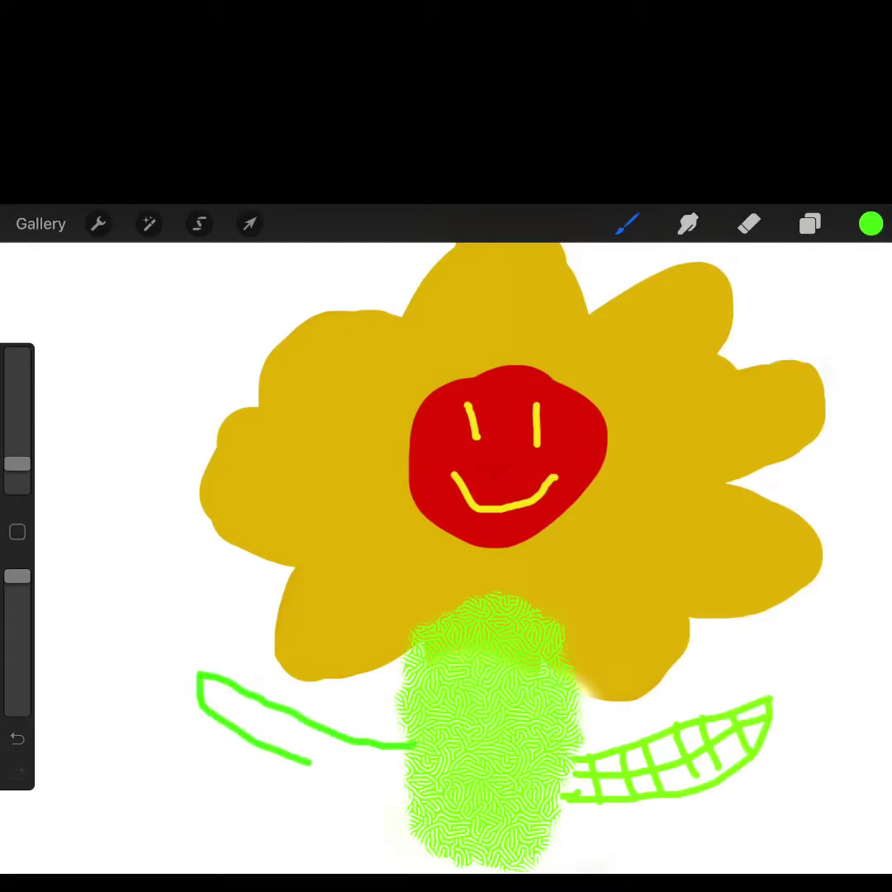
pyautogui.moveTo(310, 764); pyautogui.dragTo(421, 789)
pyautogui.moveTo(198, 679)
pyautogui.mouseDown()
pyautogui.moveTo(323, 726)
pyautogui.moveTo(364, 753)
pyautogui.moveTo(430, 758)
pyautogui.moveTo(391, 785)
pyautogui.mouseUp()
pyautogui.moveTo(363, 731); pyautogui.dragTo(365, 784)
pyautogui.moveTo(305, 752); pyautogui.dragTo(416, 756)
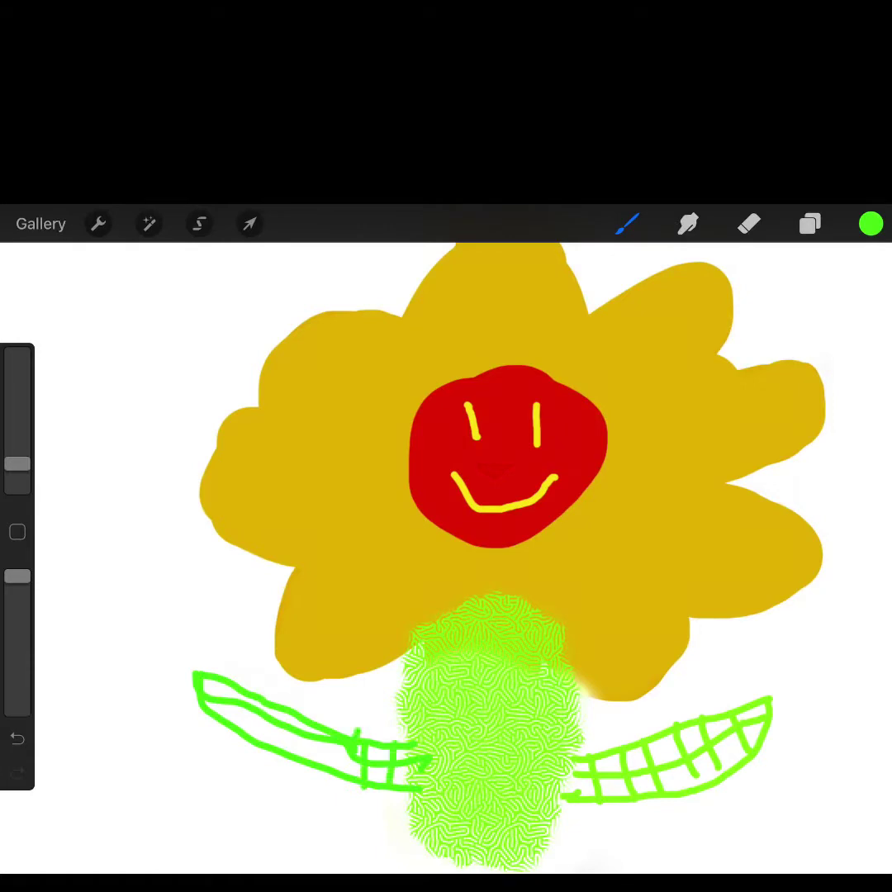
pyautogui.moveTo(341, 727)
pyautogui.mouseDown()
pyautogui.moveTo(342, 783)
pyautogui.moveTo(329, 781)
pyautogui.mouseUp()
pyautogui.moveTo(302, 717)
pyautogui.mouseDown()
pyautogui.moveTo(304, 775)
pyautogui.moveTo(284, 761)
pyautogui.mouseUp()
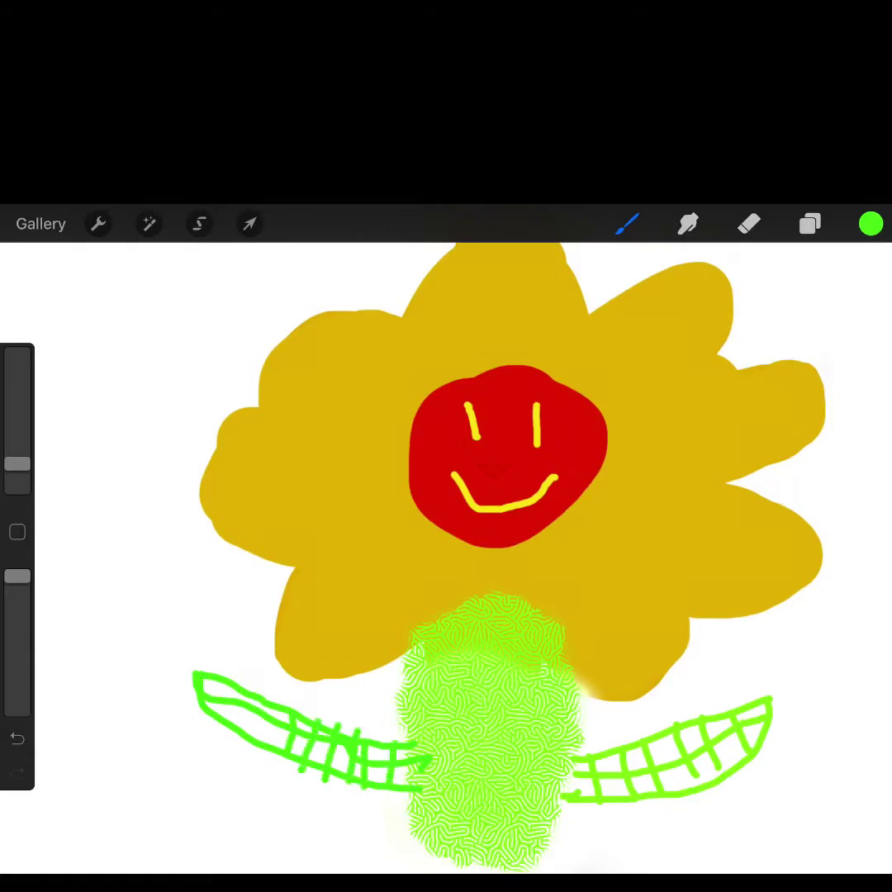
pyautogui.moveTo(266, 707)
pyautogui.mouseDown()
pyautogui.moveTo(268, 758)
pyautogui.moveTo(255, 753)
pyautogui.mouseUp()
pyautogui.moveTo(235, 684)
pyautogui.mouseDown()
pyautogui.moveTo(238, 715)
pyautogui.moveTo(214, 706)
pyautogui.mouseUp()
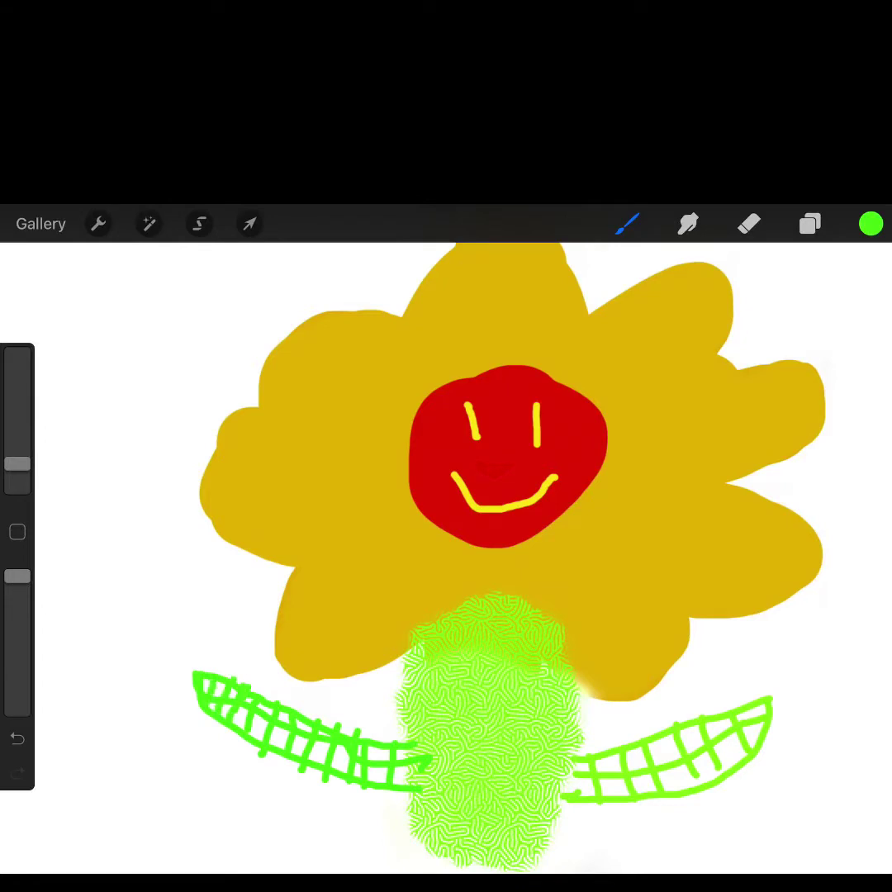
# Draw a looped leg and a zigzag leg under the stem.
pyautogui.moveTo(547, 837)
pyautogui.mouseDown()
pyautogui.moveTo(572, 846)
pyautogui.moveTo(556, 836)
pyautogui.mouseUp()
pyautogui.moveTo(431, 826)
pyautogui.mouseDown()
pyautogui.moveTo(420, 831)
pyautogui.moveTo(437, 848)
pyautogui.mouseUp()
pyautogui.click(871, 224)
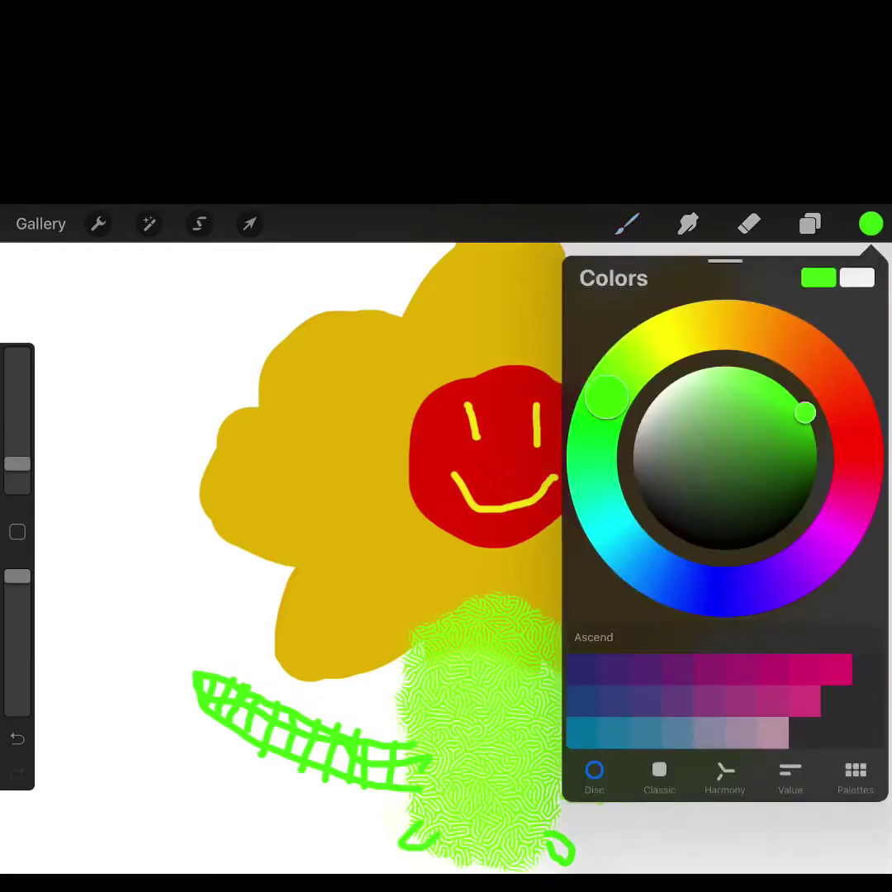
# Switch to black and draw eyebrows above both eyes and a small nose above the smile.
pyautogui.moveTo(806, 413)
pyautogui.mouseDown()
pyautogui.moveTo(709, 530)
pyautogui.moveTo(717, 548)
pyautogui.mouseUp()
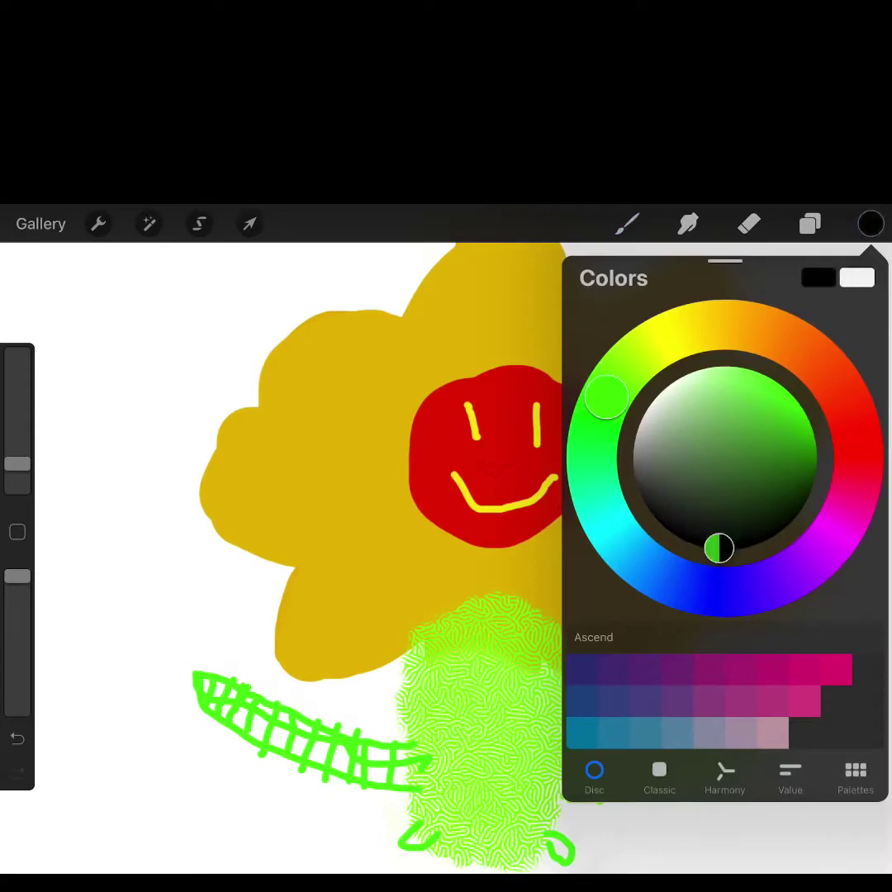
pyautogui.click(872, 224)
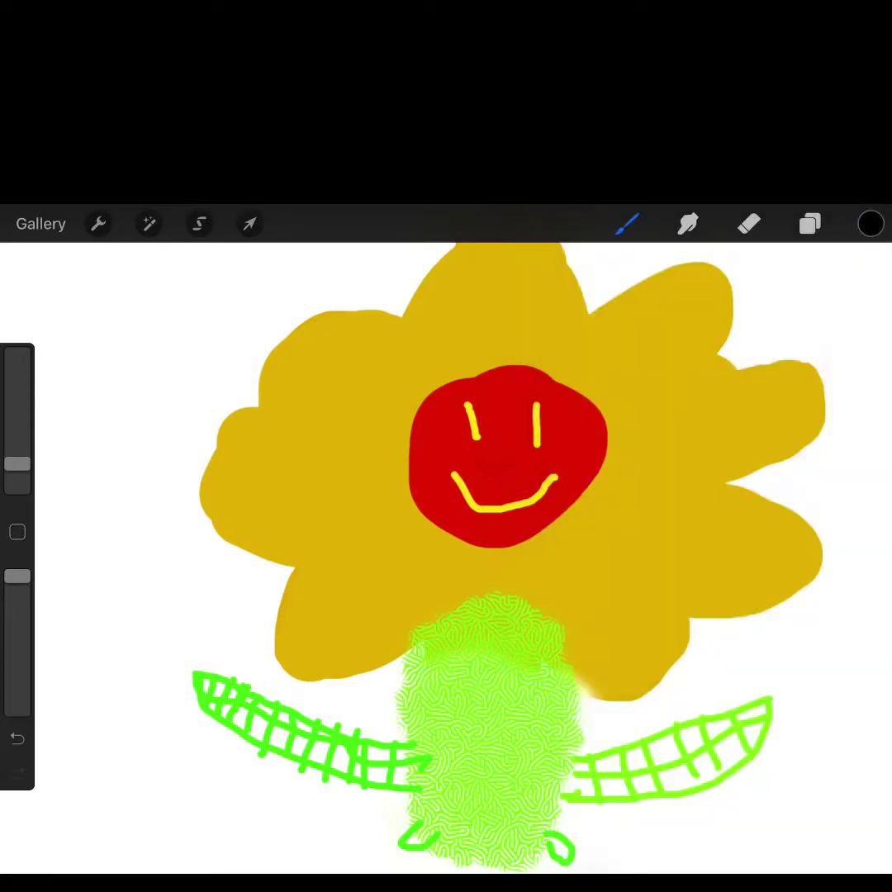
pyautogui.moveTo(445, 401); pyautogui.dragTo(558, 397)
pyautogui.moveTo(499, 459); pyautogui.dragTo(502, 475)
pyautogui.click(871, 224)
# Change the paint colour to a bright yellow.
pyautogui.moveTo(597, 398)
pyautogui.mouseDown()
pyautogui.moveTo(637, 354)
pyautogui.moveTo(685, 330)
pyautogui.mouseUp()
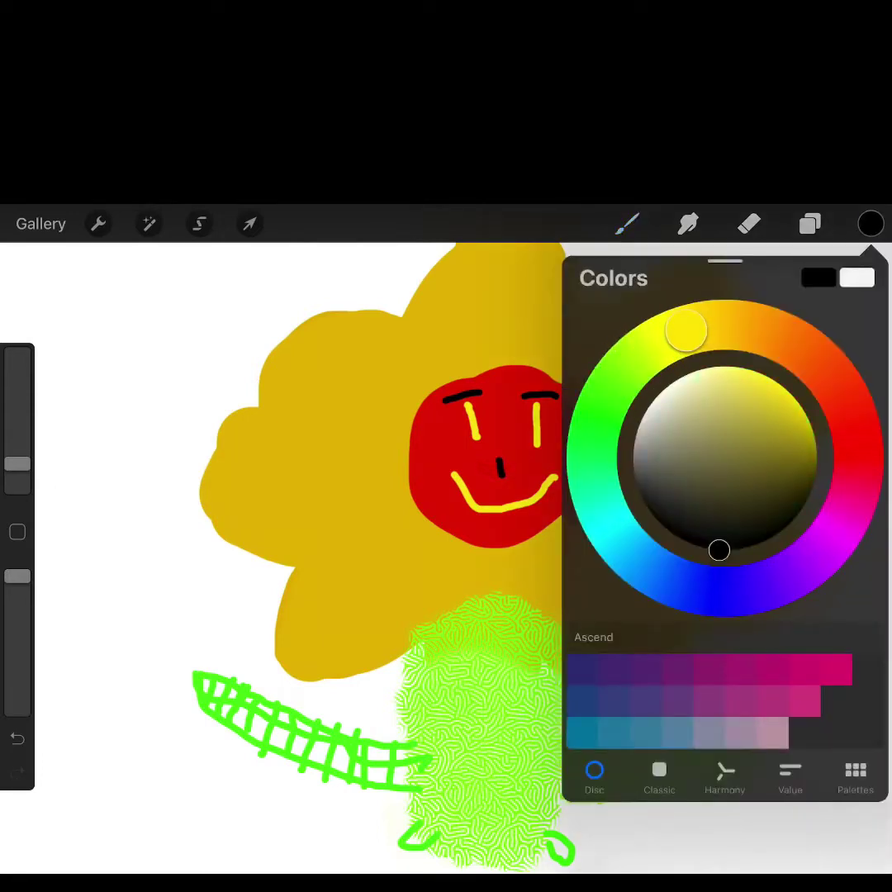
pyautogui.moveTo(719, 549); pyautogui.dragTo(793, 394)
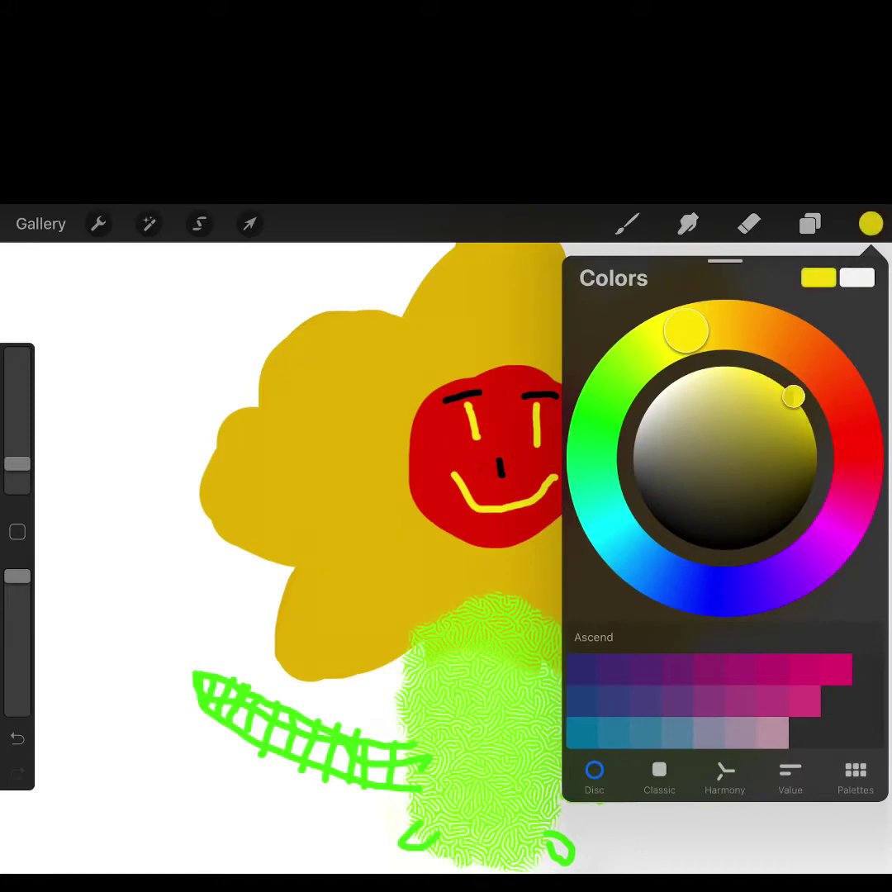
pyautogui.click(627, 224)
# Paint over the smile to fill a wide, solid yellow mouth with an enlarged right tip.
pyautogui.moveTo(450, 477)
pyautogui.mouseDown()
pyautogui.moveTo(457, 508)
pyautogui.moveTo(566, 476)
pyautogui.mouseUp()
pyautogui.moveTo(454, 492); pyautogui.dragTo(561, 494)
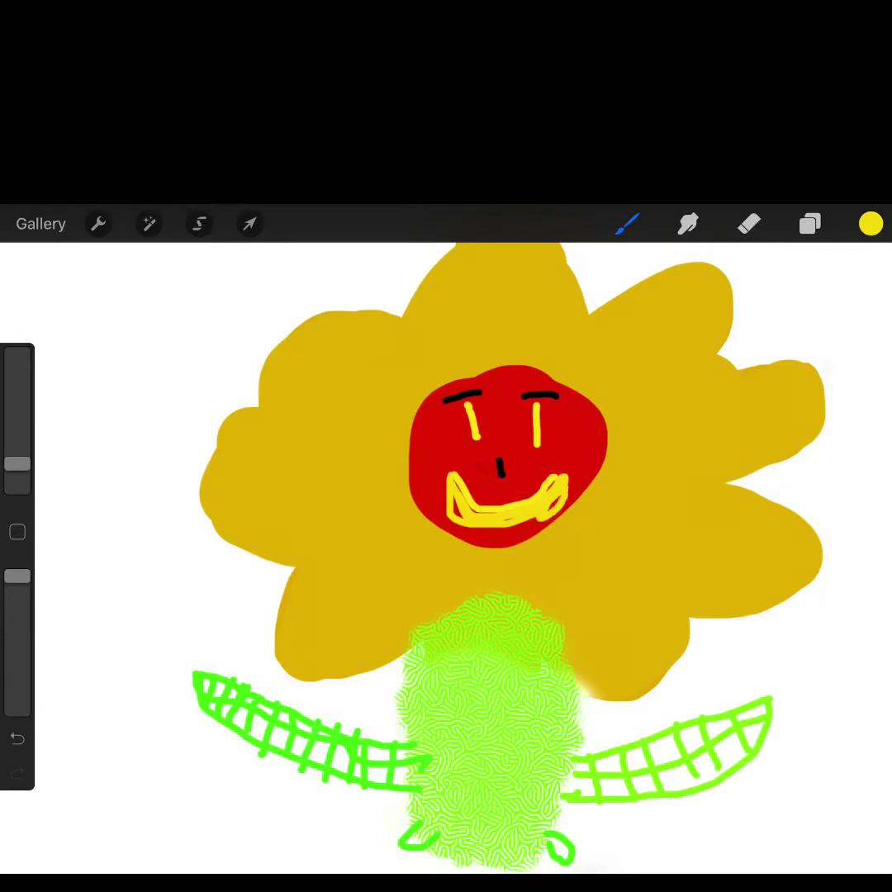
pyautogui.moveTo(455, 498); pyautogui.dragTo(504, 516)
pyautogui.moveTo(438, 477); pyautogui.dragTo(572, 477)
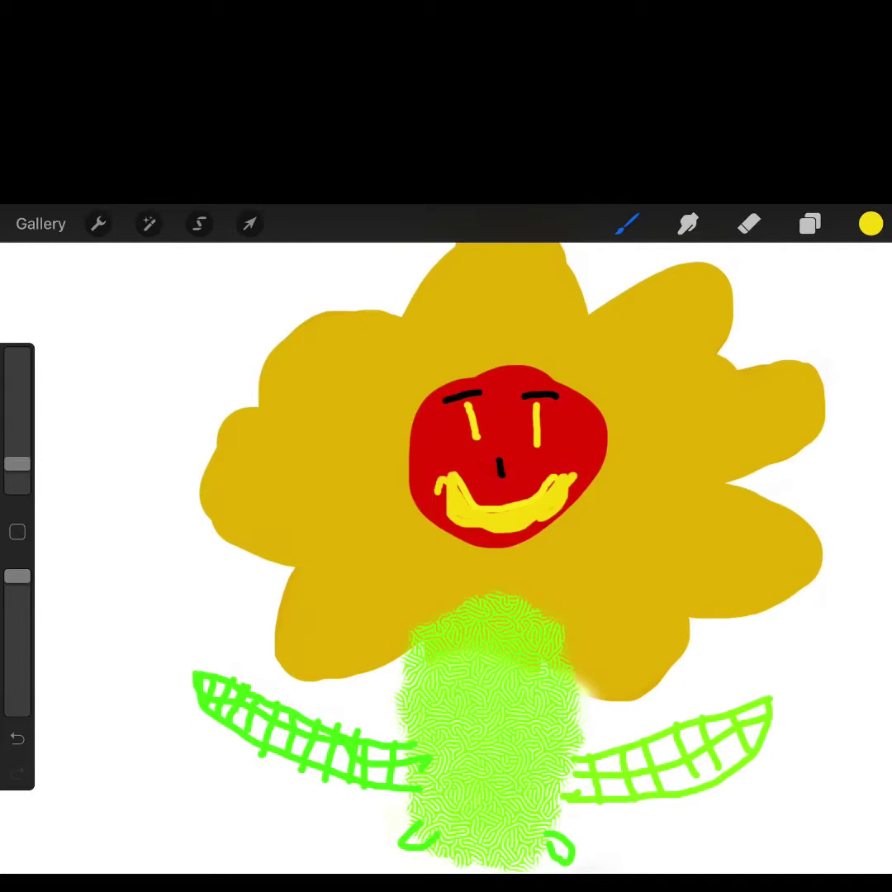
pyautogui.moveTo(463, 500); pyautogui.dragTo(545, 500)
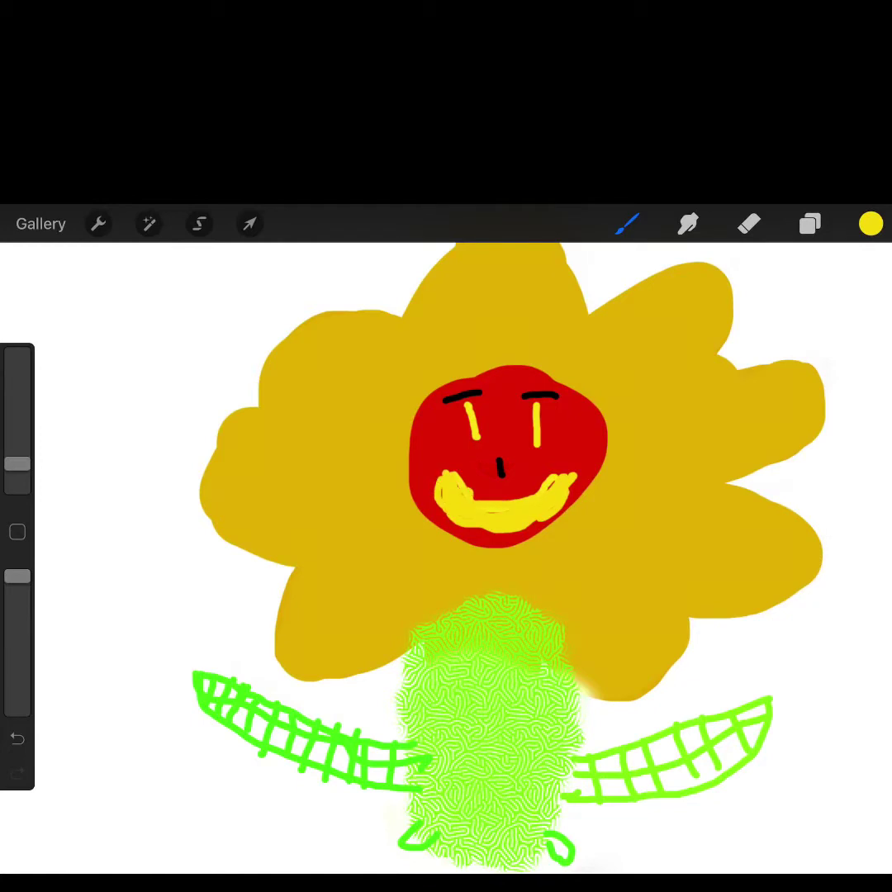
pyautogui.moveTo(569, 492); pyautogui.dragTo(585, 480)
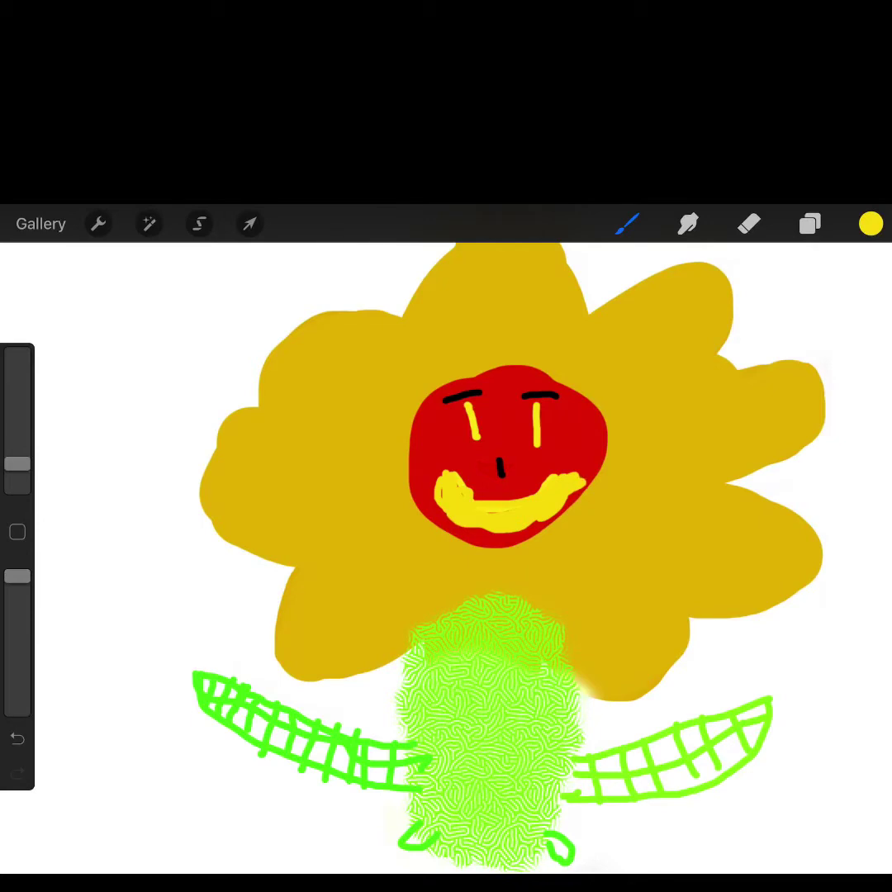